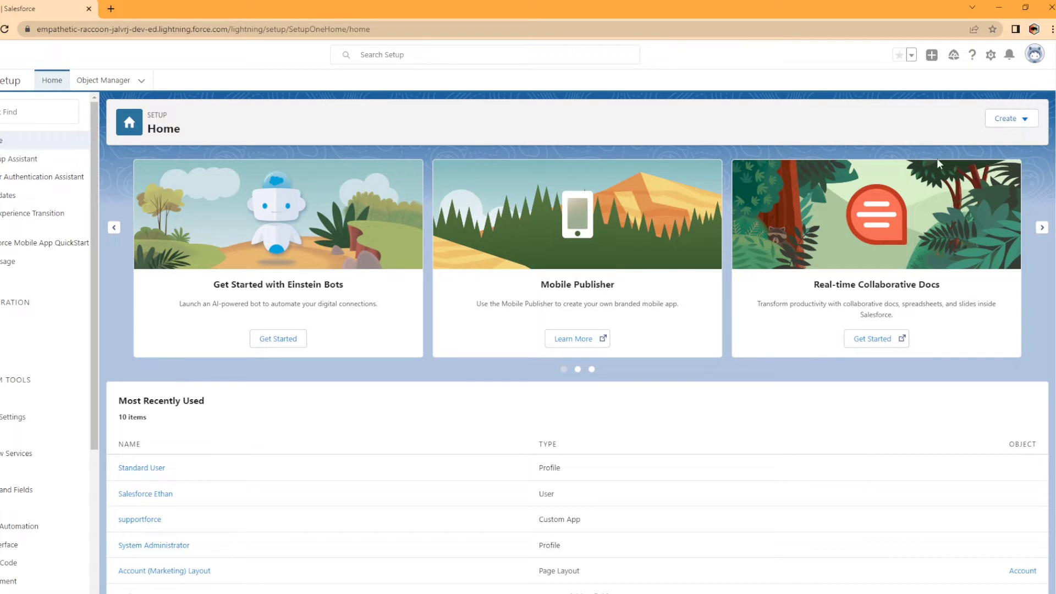
Enable Surveys in Survey Settings, keeping the default community for public invitations as None.
click(4, 105)
text(surv)
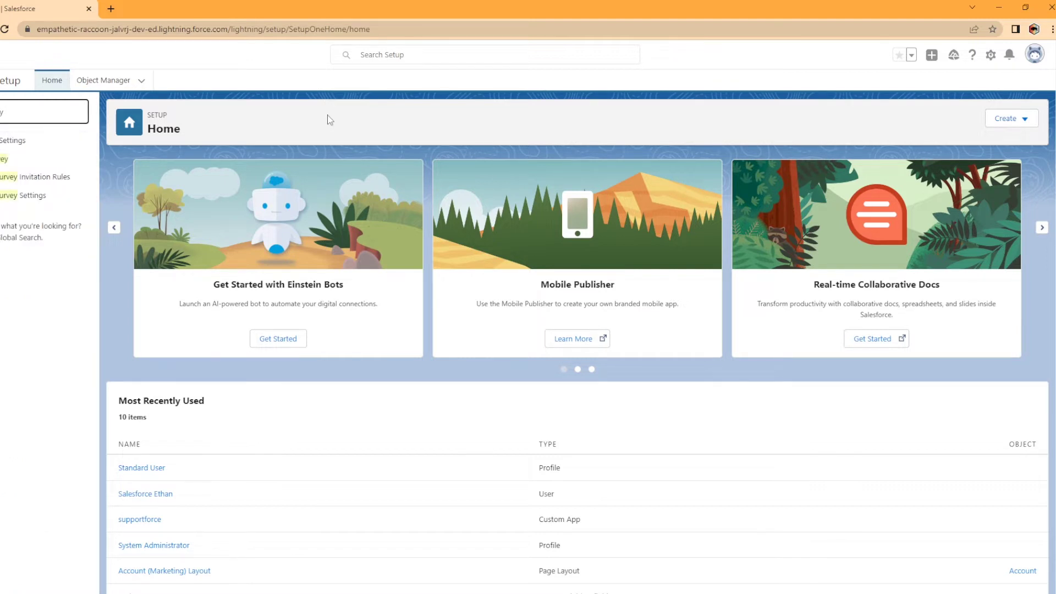
click(28, 196)
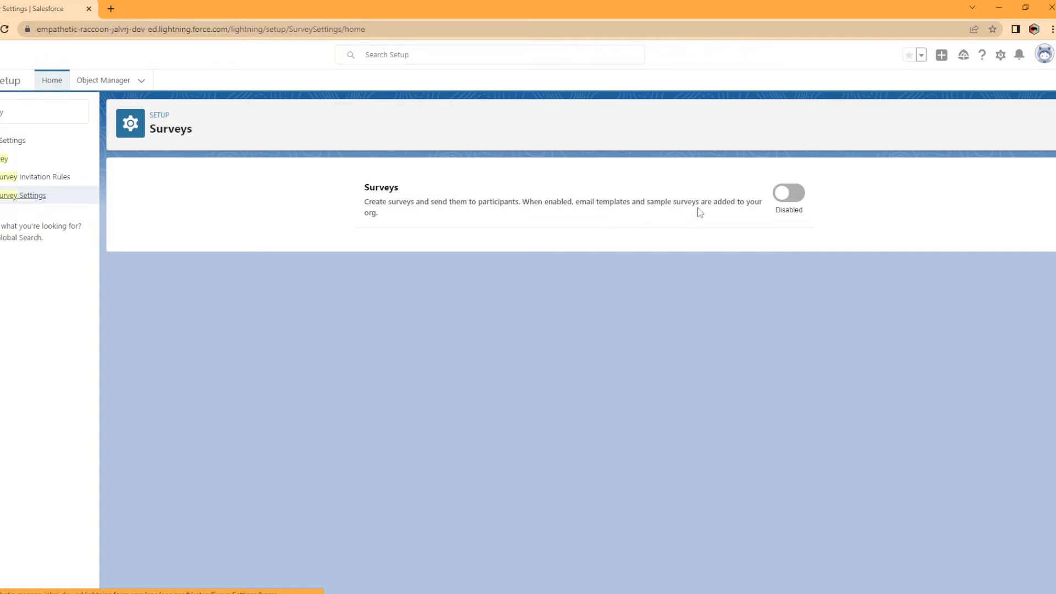
click(789, 192)
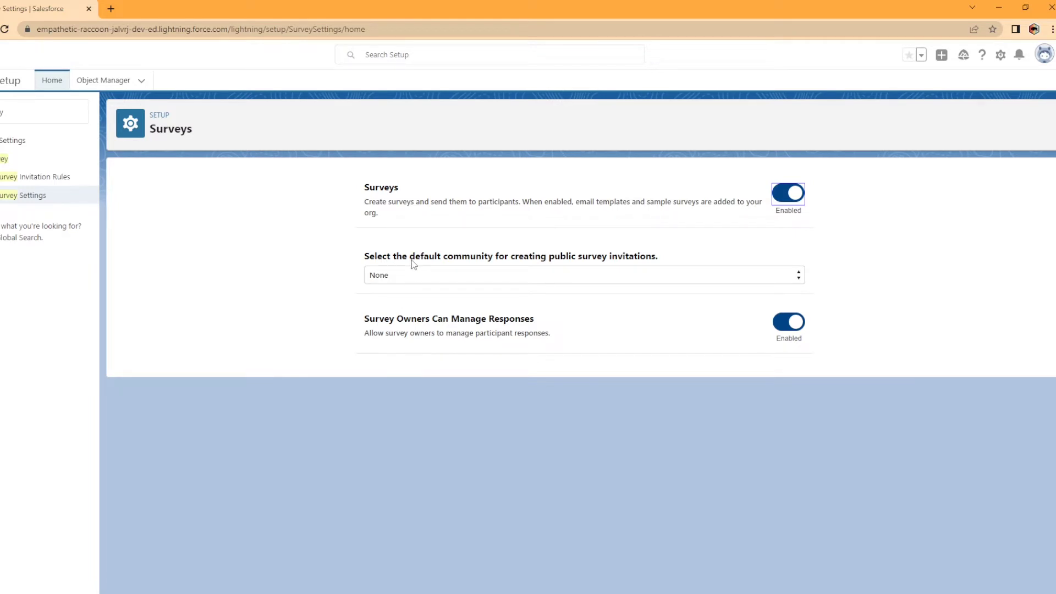
click(630, 275)
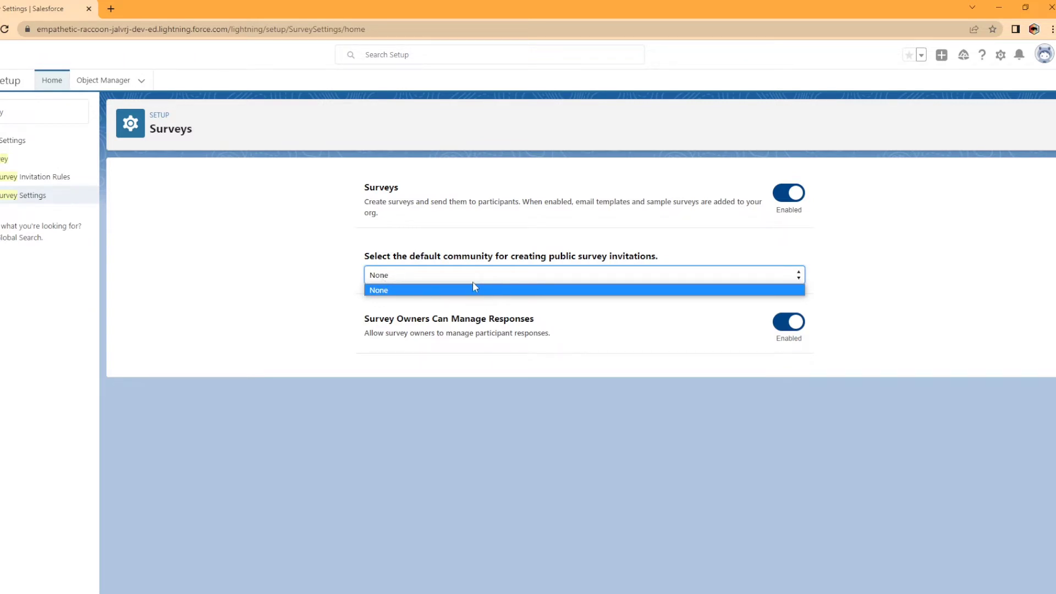
click(822, 287)
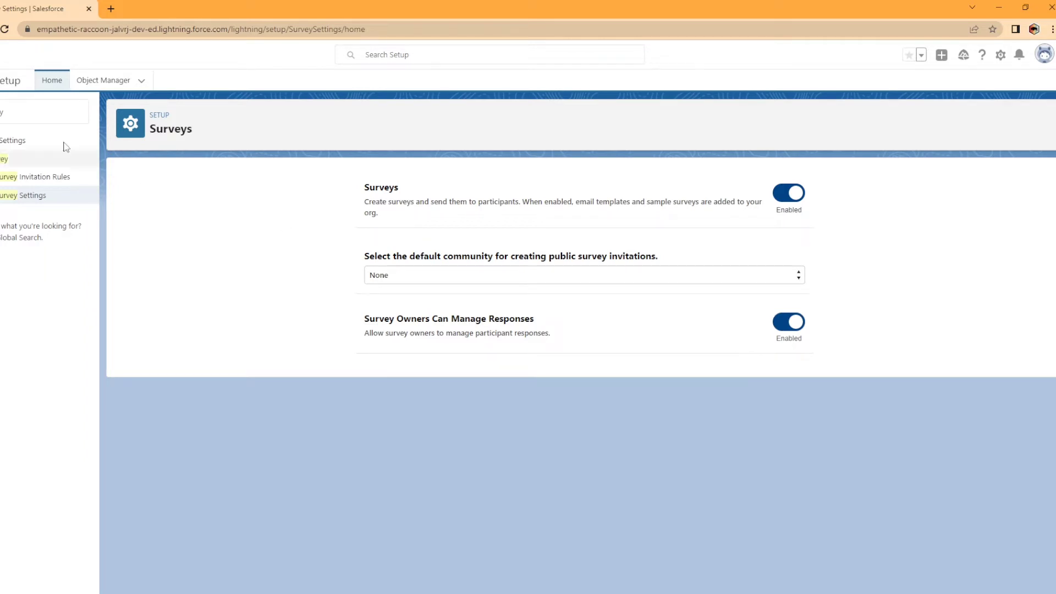
Clear Quick Find, dismiss the app search, and open Profiles by searching 'profiles'.
click(20, 115)
key(BackSpace)
key(BackSpace)
key(BackSpace)
key(BackSpace)
key(BackSpace)
key(BackSpace)
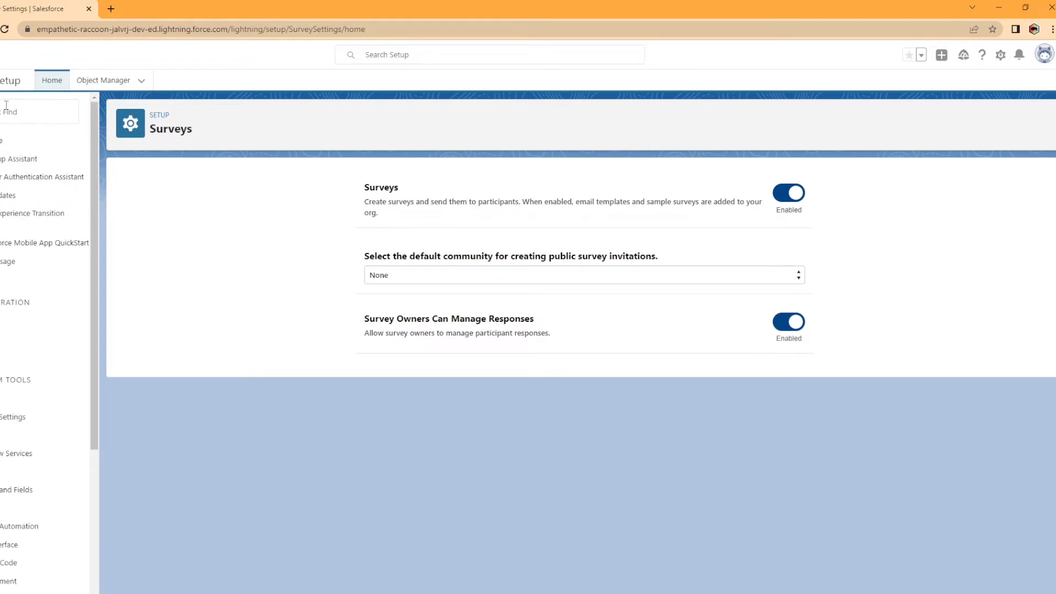
click(3, 80)
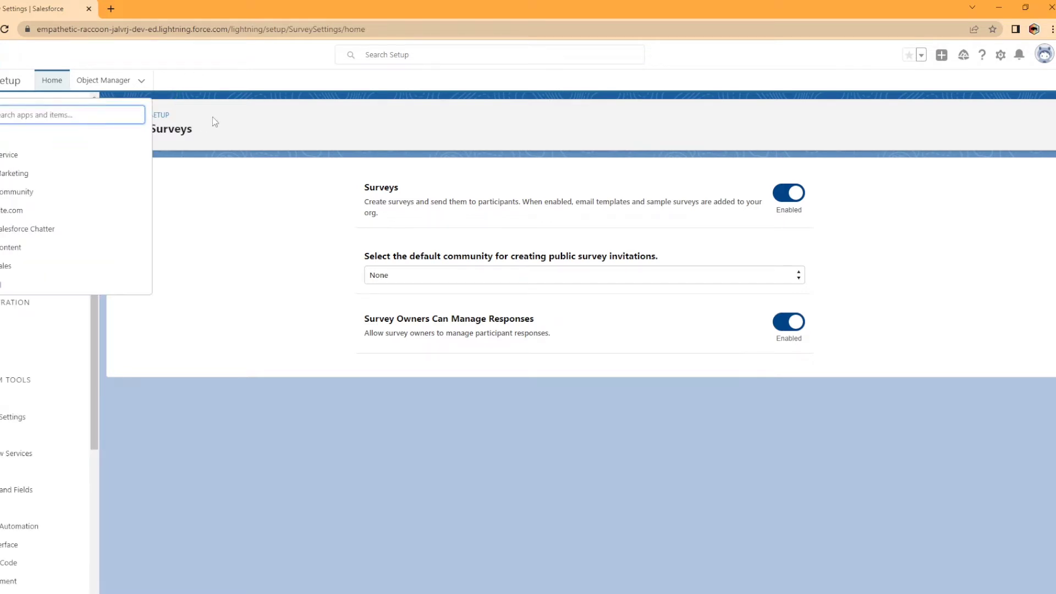
text(ry)
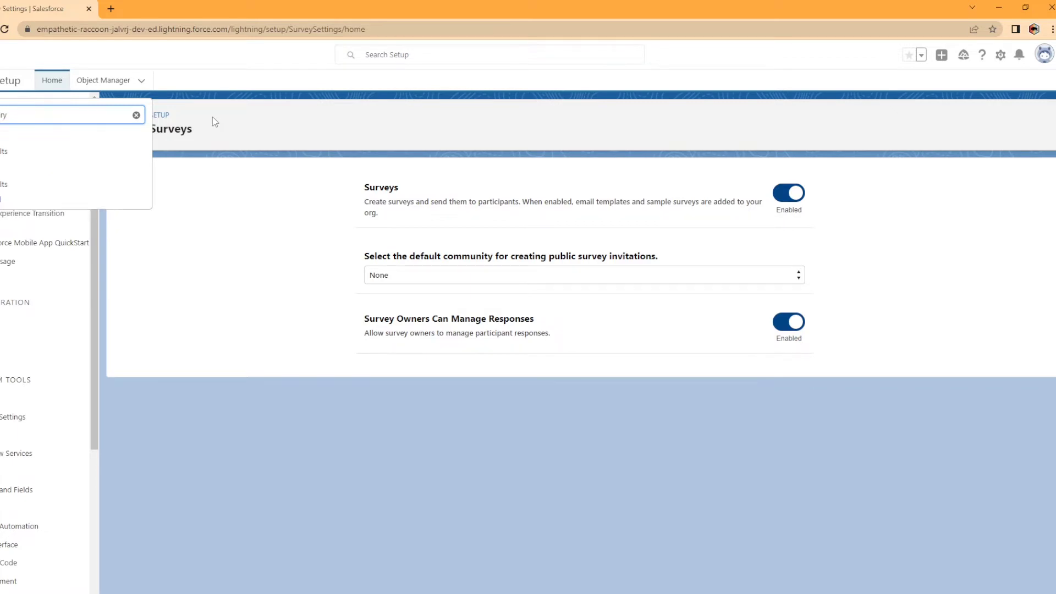
key(BackSpace)
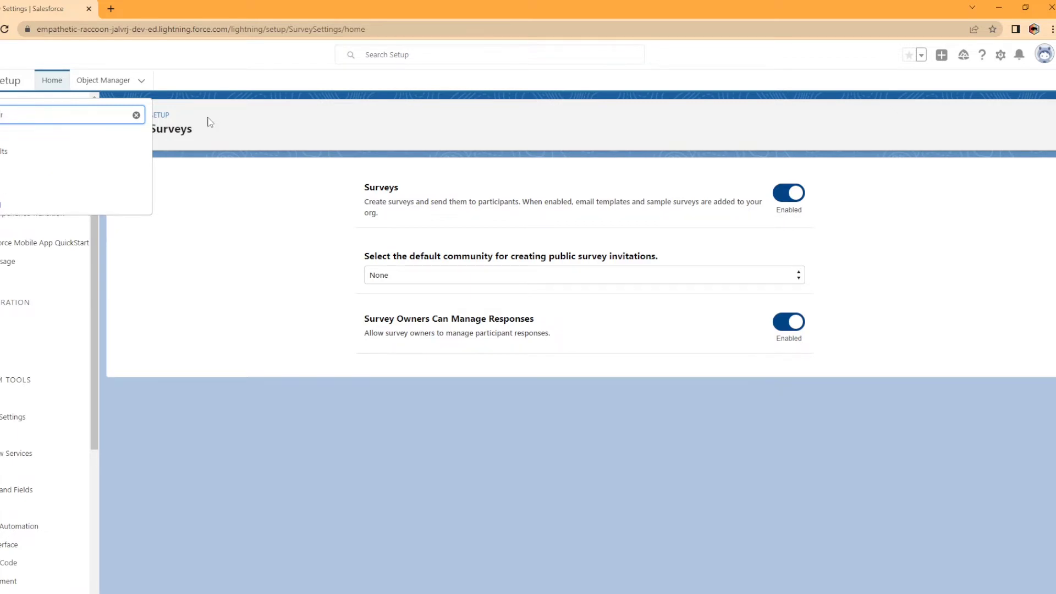
key(Escape)
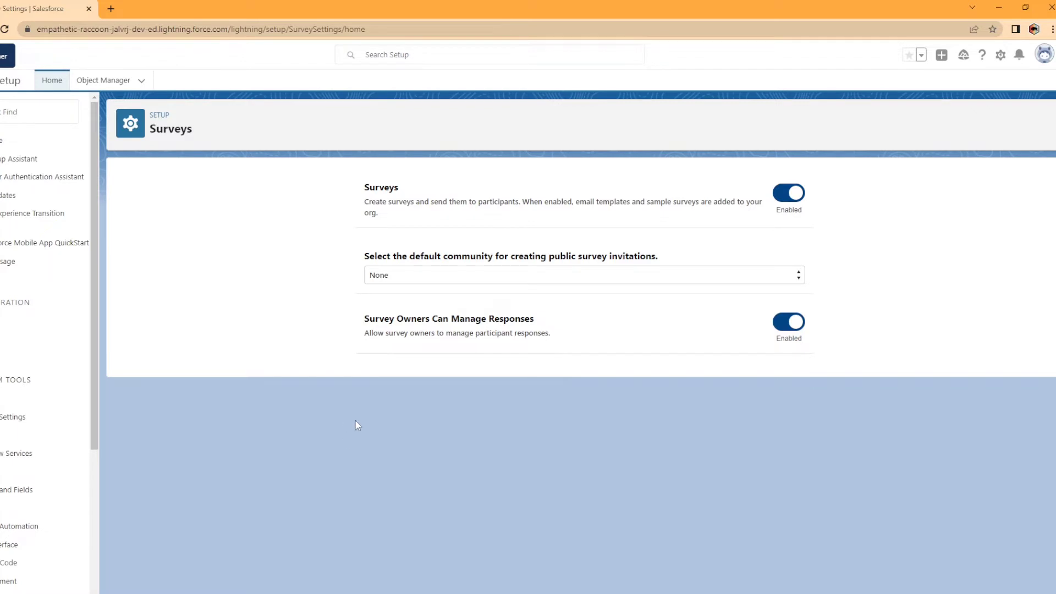
key(Tab)
text(profiles)
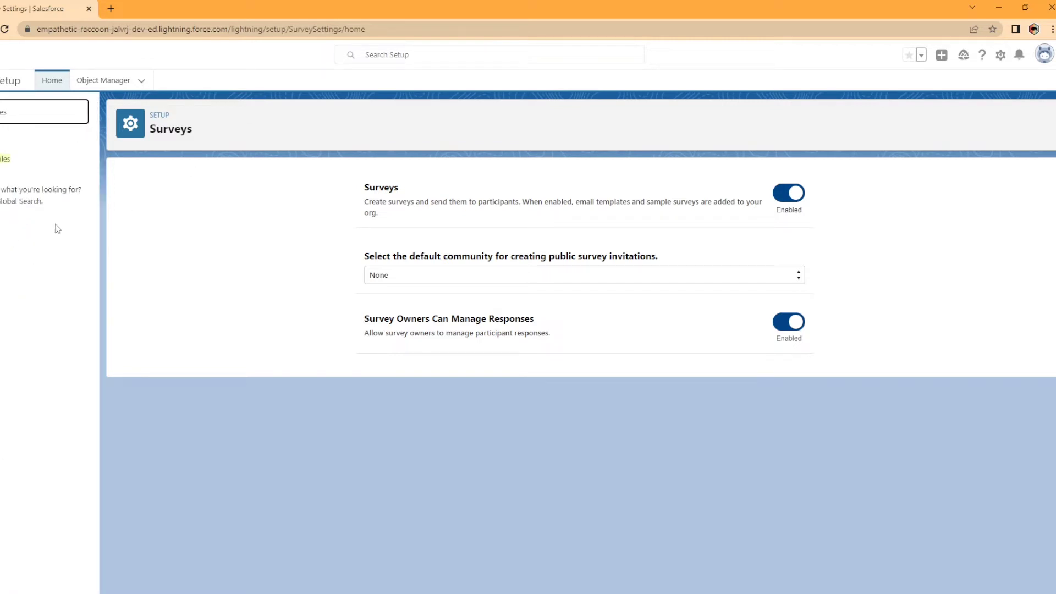
key(Tab)
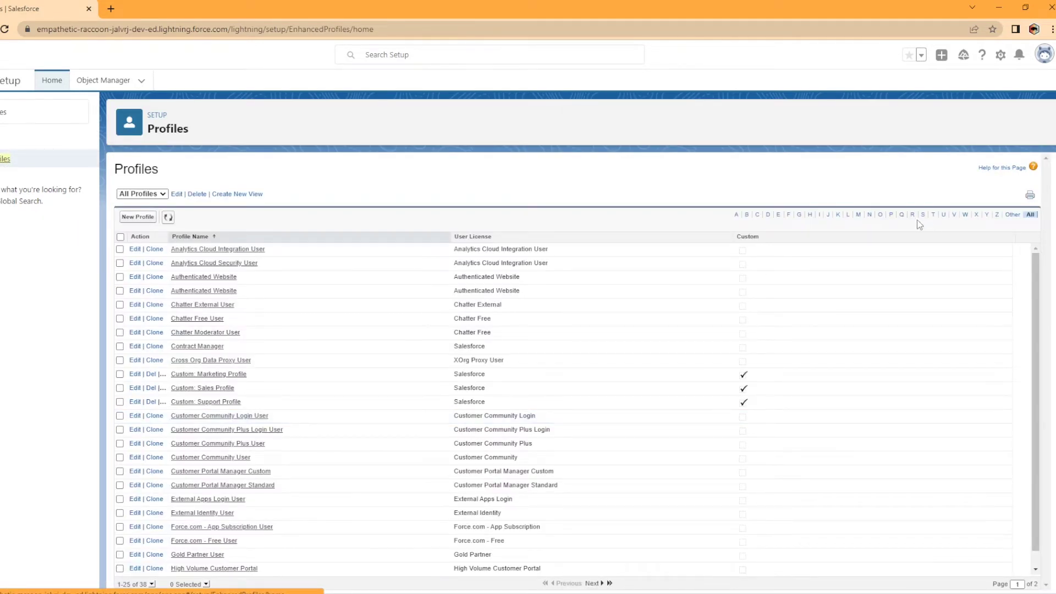
Filter profiles to S, edit System Administrator, and search the page for 'survey'.
click(923, 215)
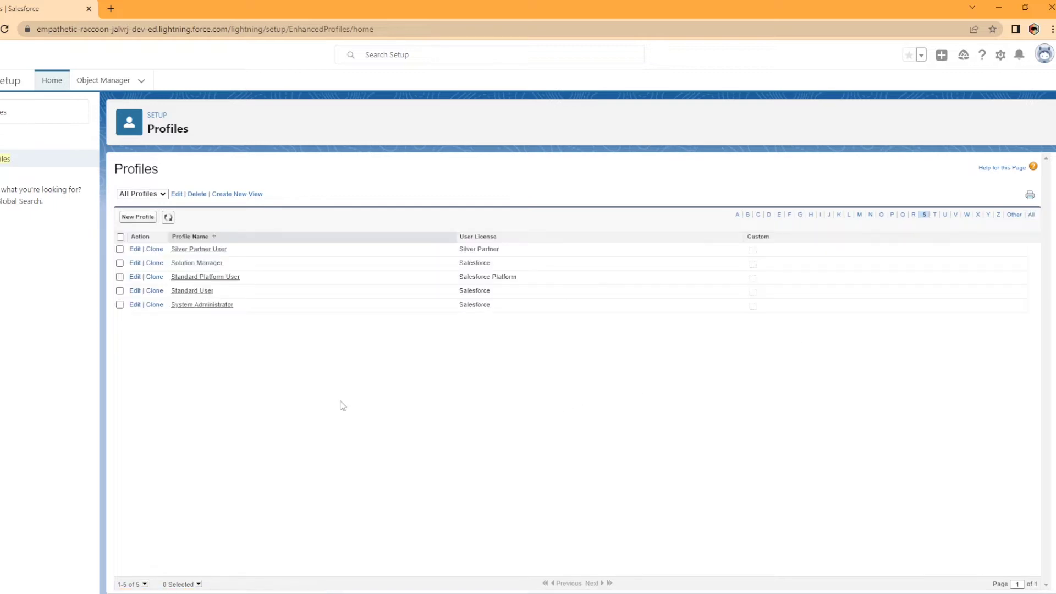
click(134, 305)
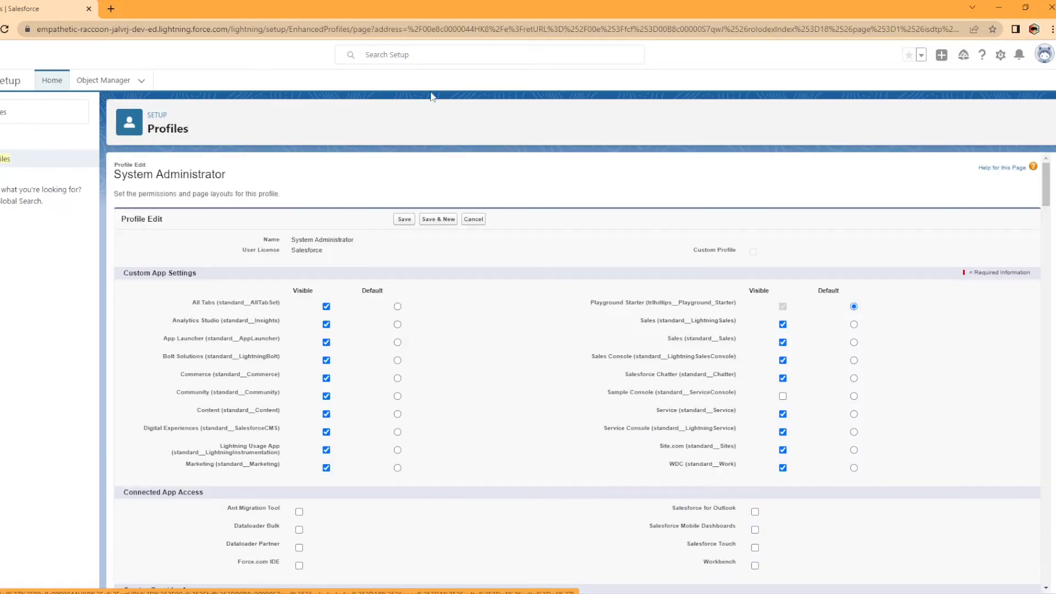
key(ctrl+f)
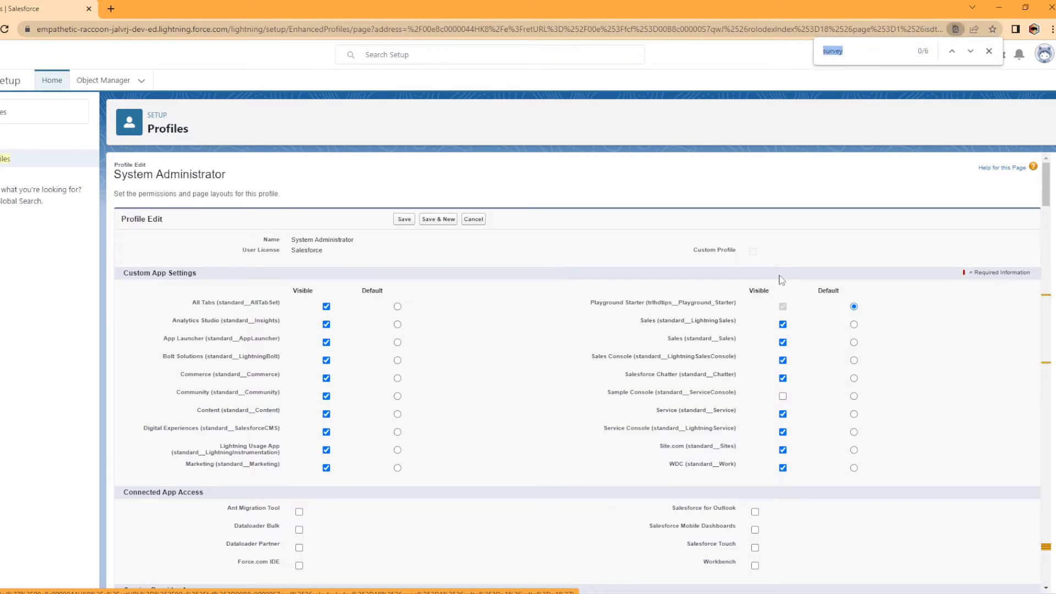
text(survey)
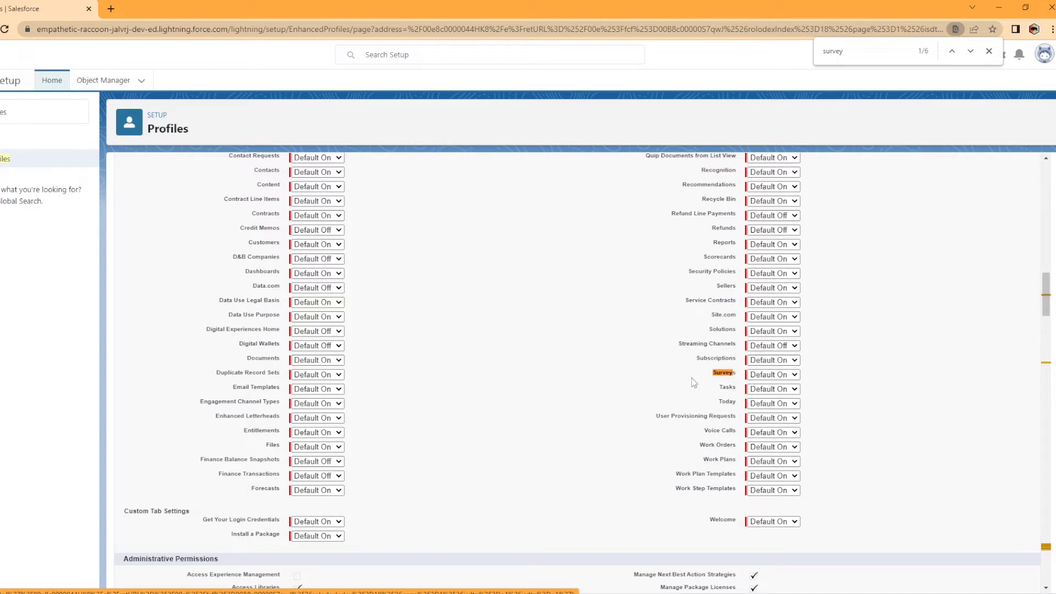
Set the Surveys tab setting to Default On and close the find bar.
scroll(486, 415, up, 1)
scroll(486, 415, up, 15)
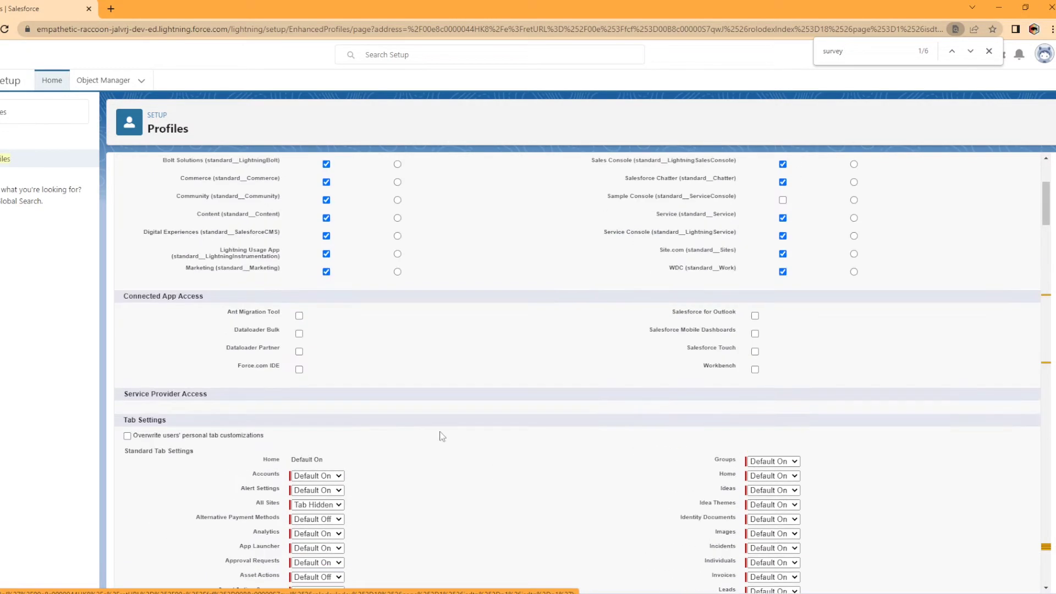
scroll(173, 443, down, 14)
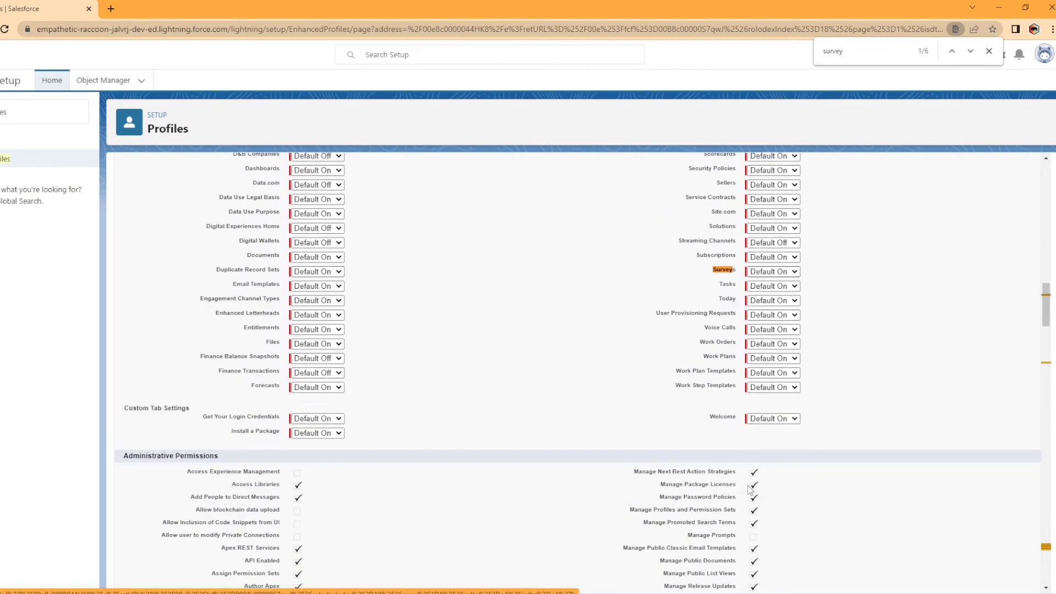
click(752, 261)
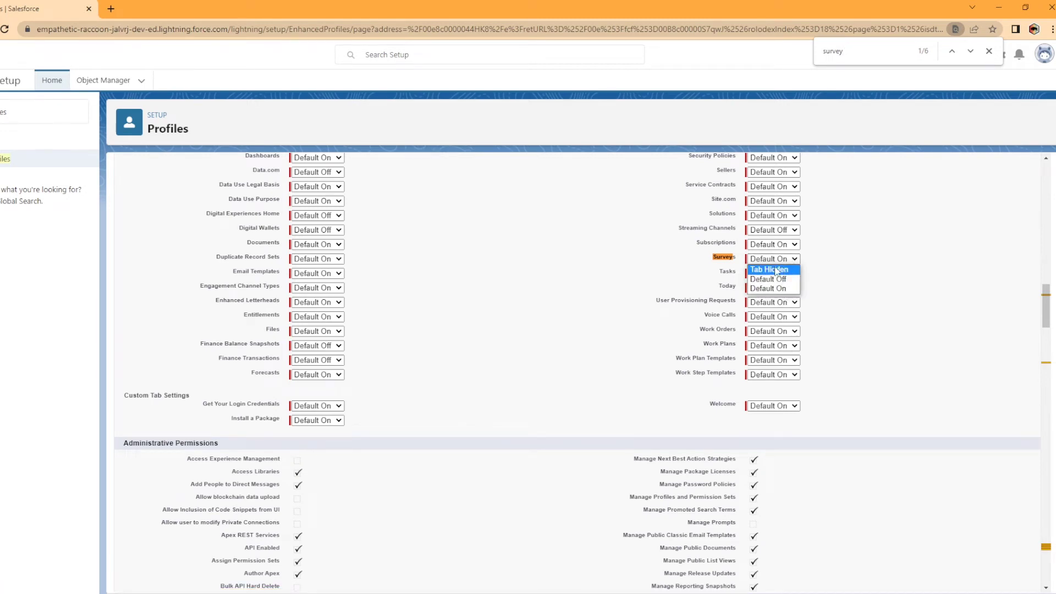
click(786, 271)
key(ctrl+f)
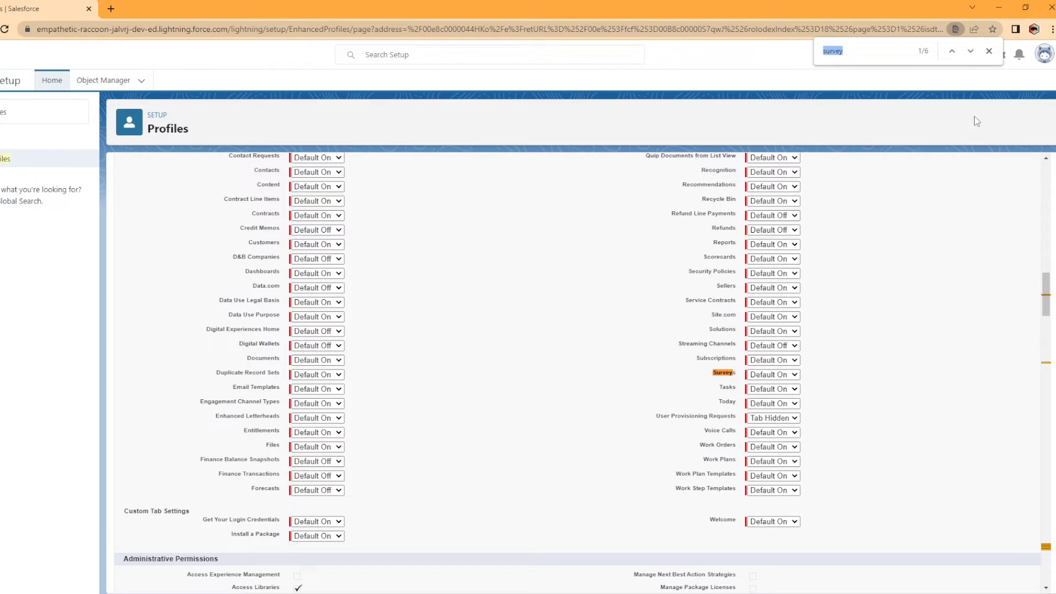
click(989, 51)
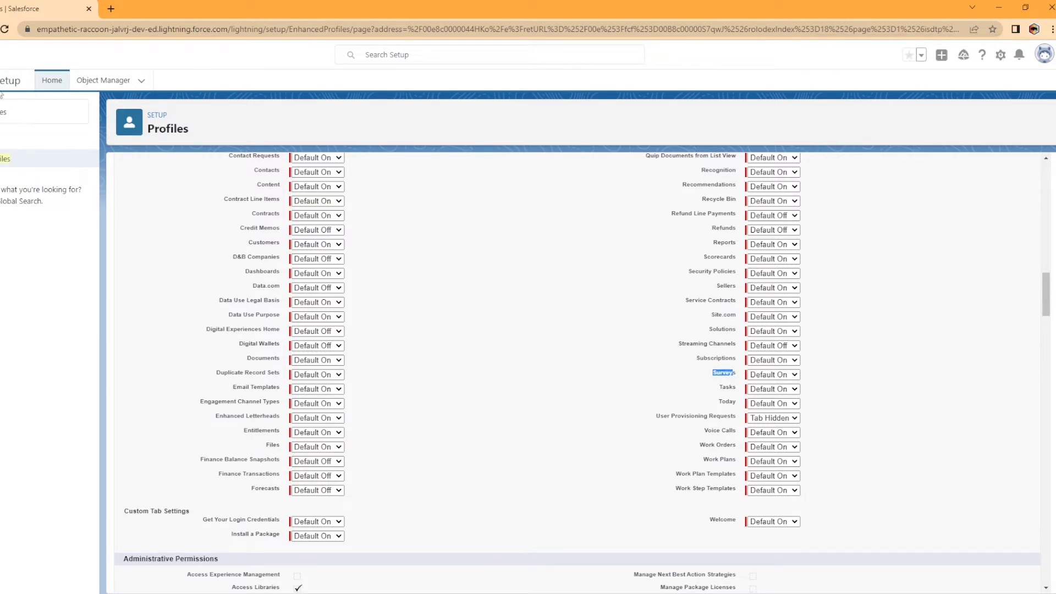
Open the Surveys app from the App Launcher and switch to the My Surveys list view.
click(7, 55)
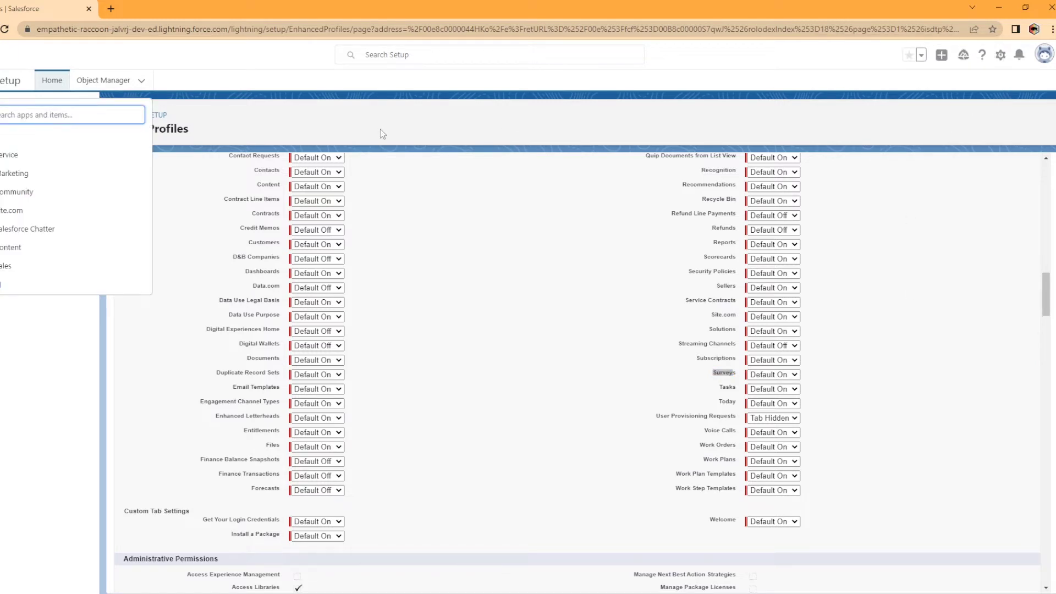
text(ry)
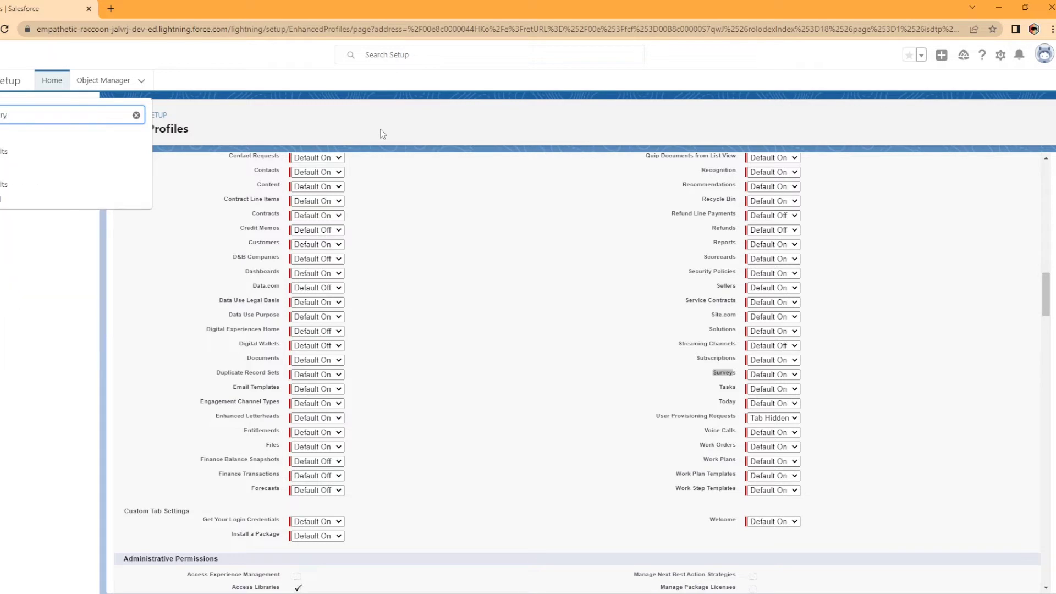
key(BackSpace)
click(26, 199)
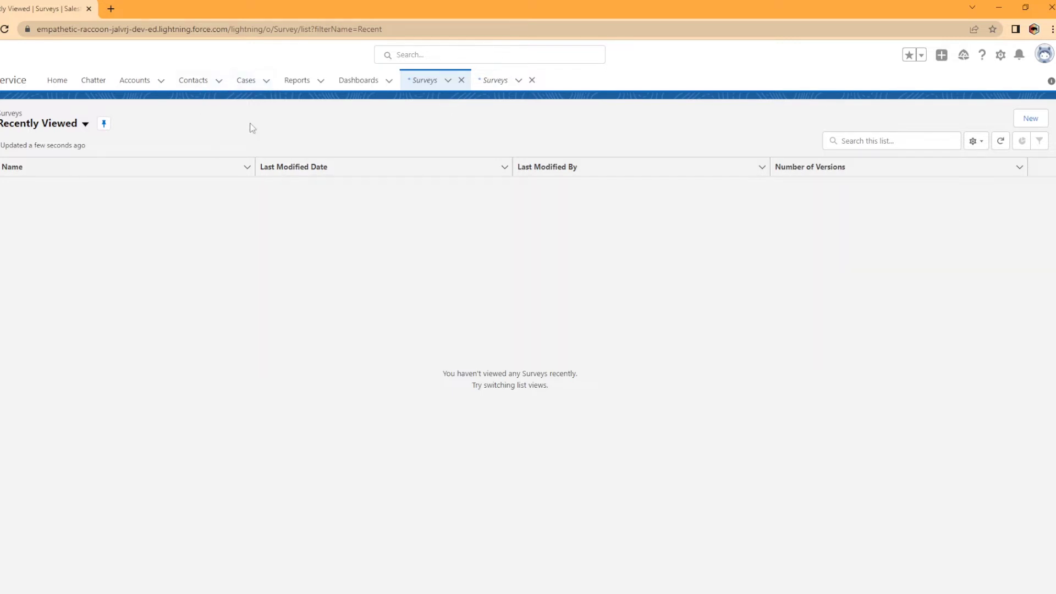
click(62, 126)
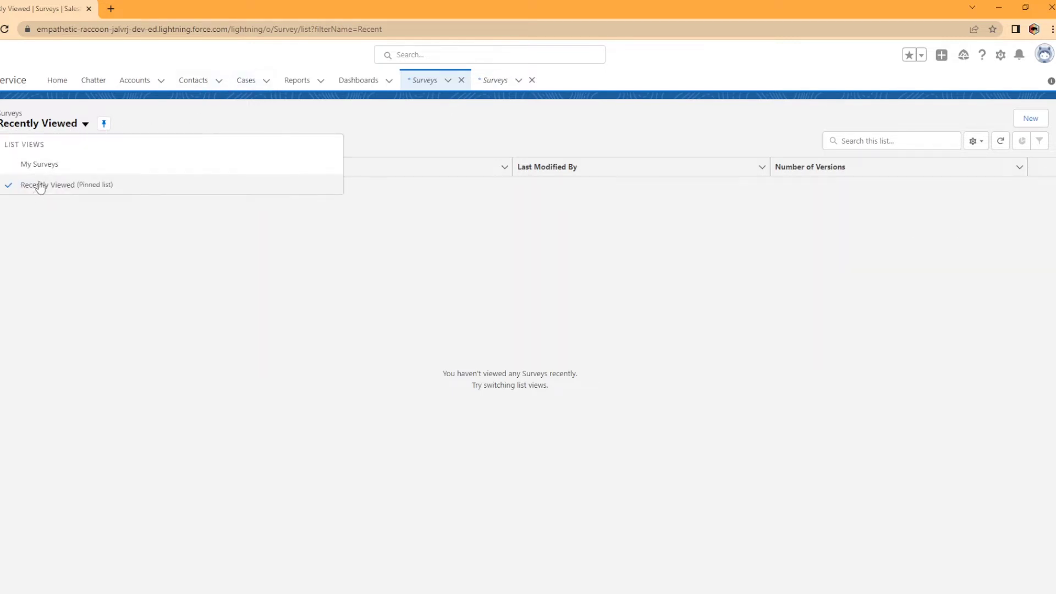
click(44, 164)
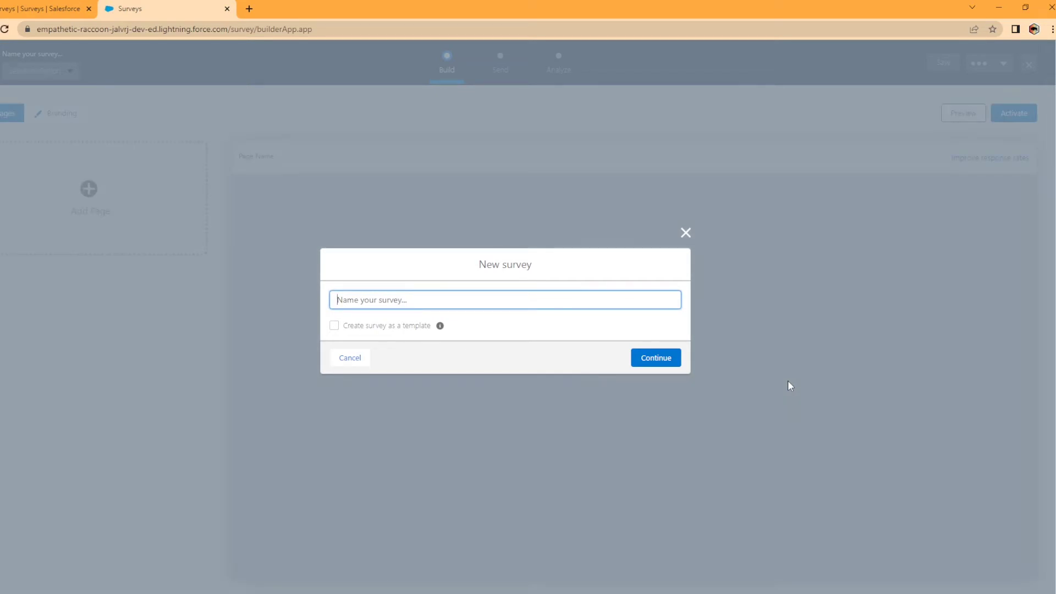
Name the new survey 'Customer Survey' and continue to its Welcome Page.
text(Customer Survey)
mouse_move(442, 330)
click(656, 358)
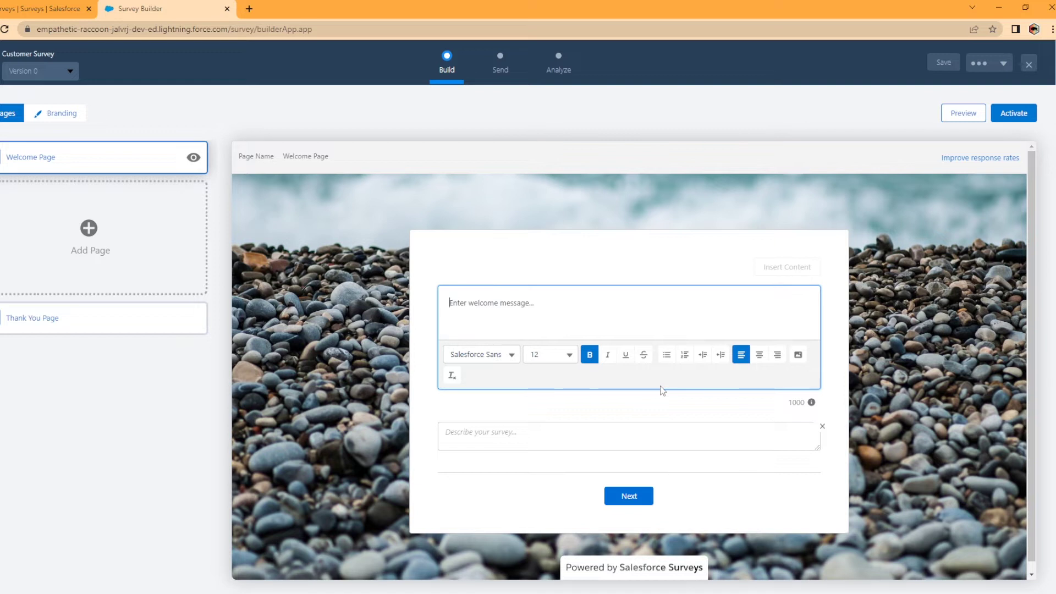
Enter the welcome heading 'Welcome To The Customer Satisfaction Survey' and centre it.
text(Welcome To The Customer)
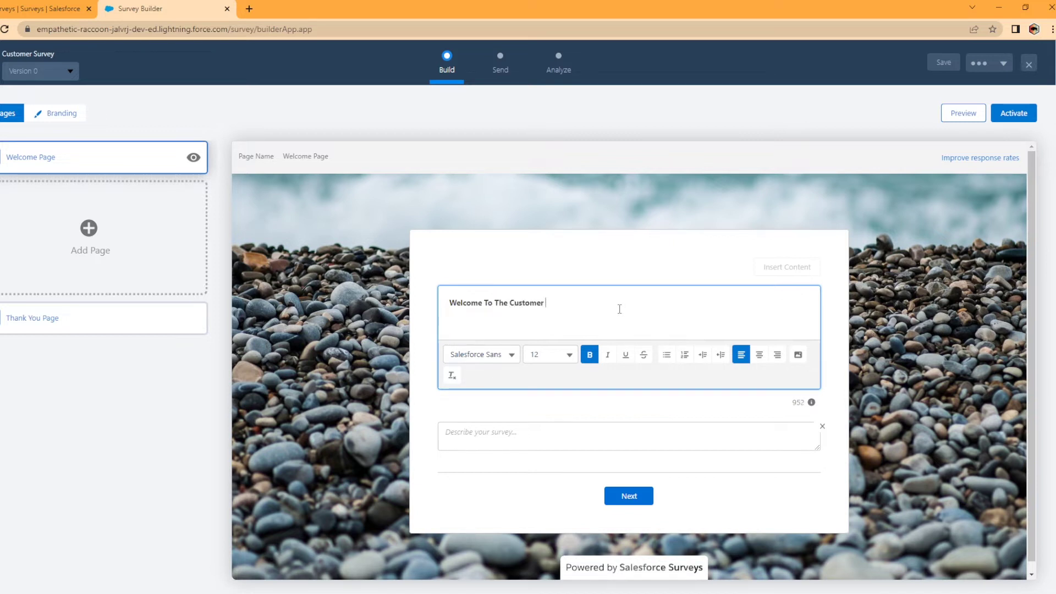
text( Satisfaction Survey!)
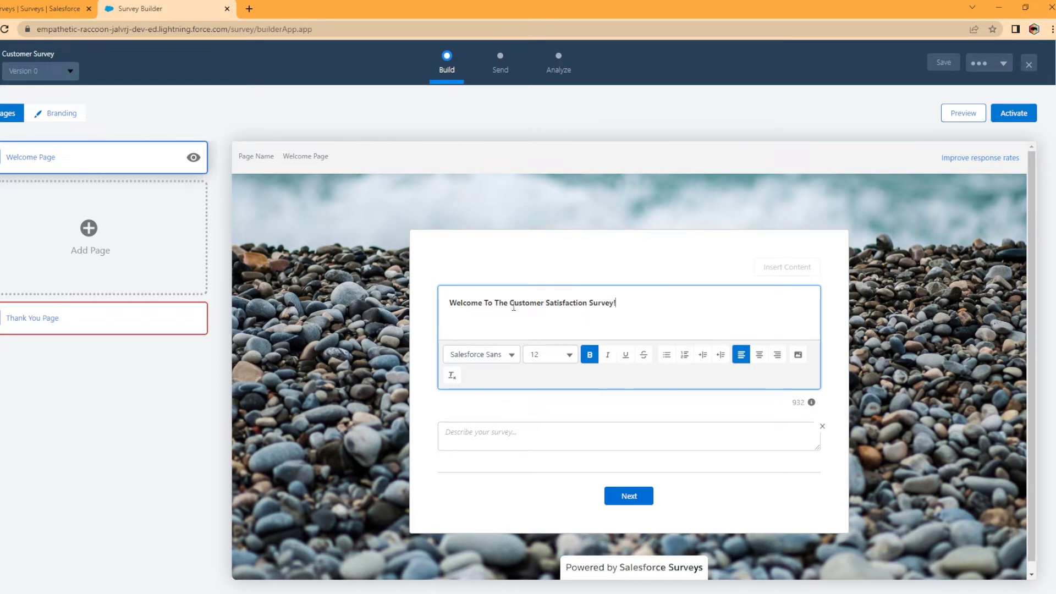
click(760, 356)
click(777, 356)
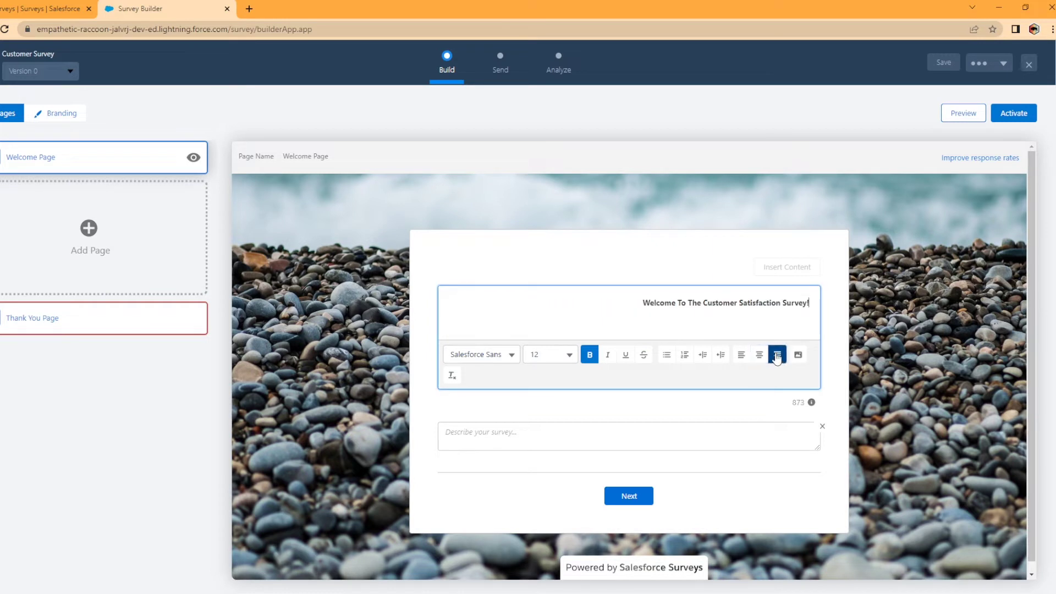
click(760, 356)
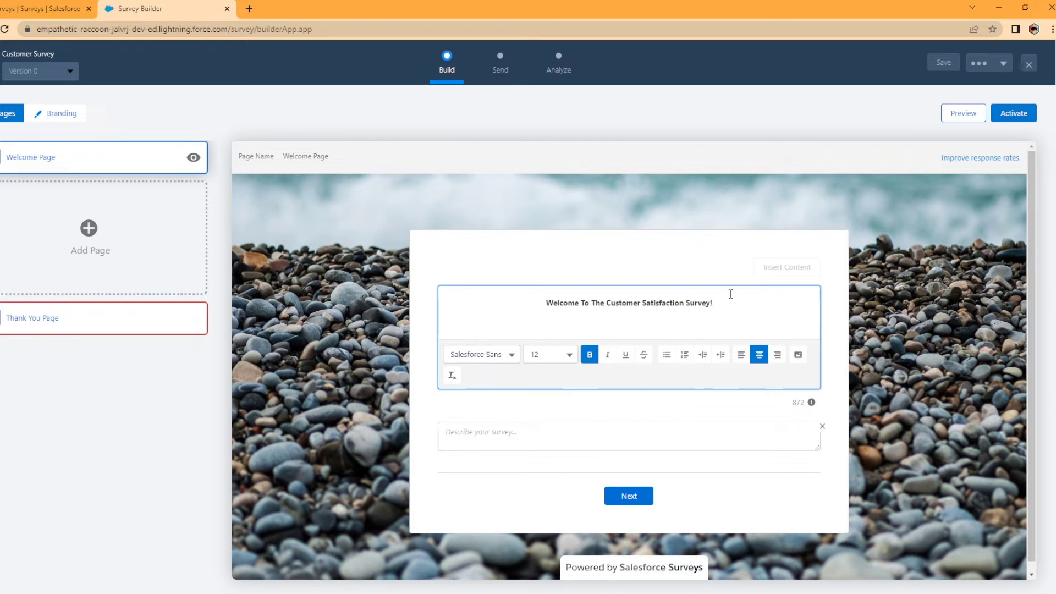
Set the welcome heading to 20-point Verdana.
drag(715, 302, 545, 301)
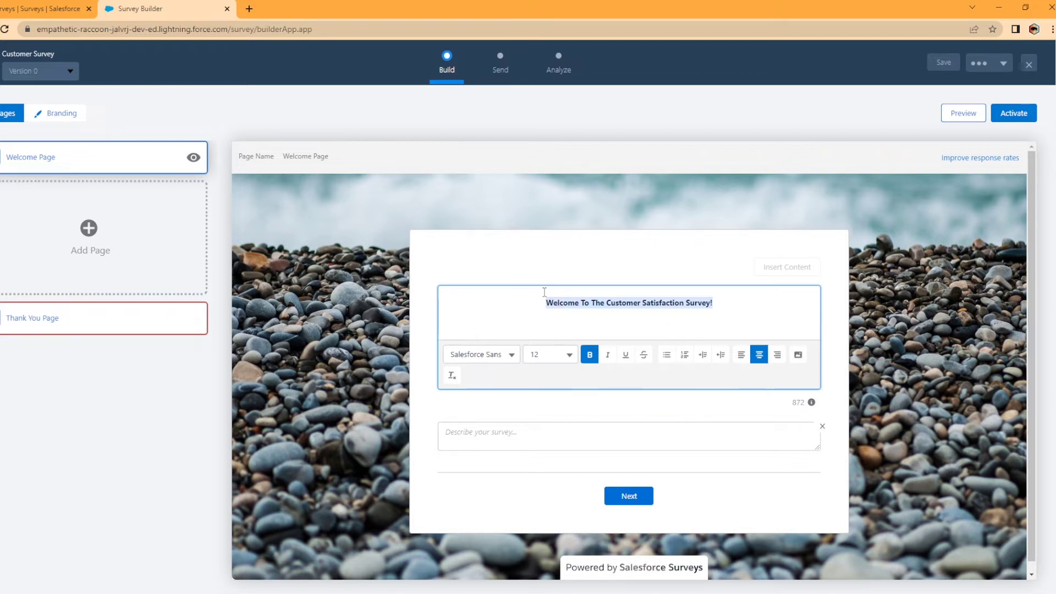
click(571, 357)
scroll(589, 314, down, 3)
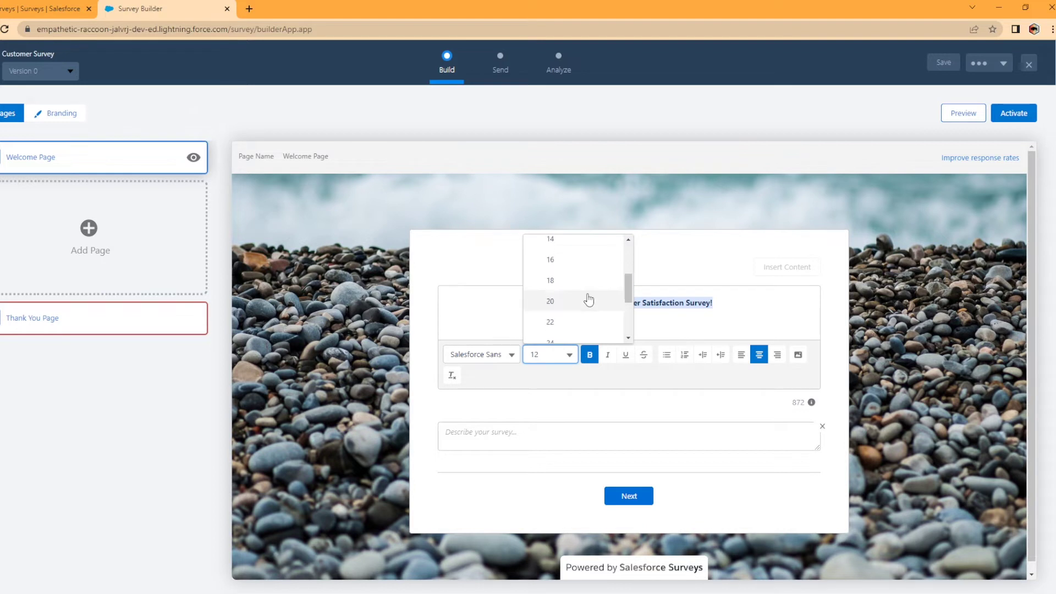
click(567, 302)
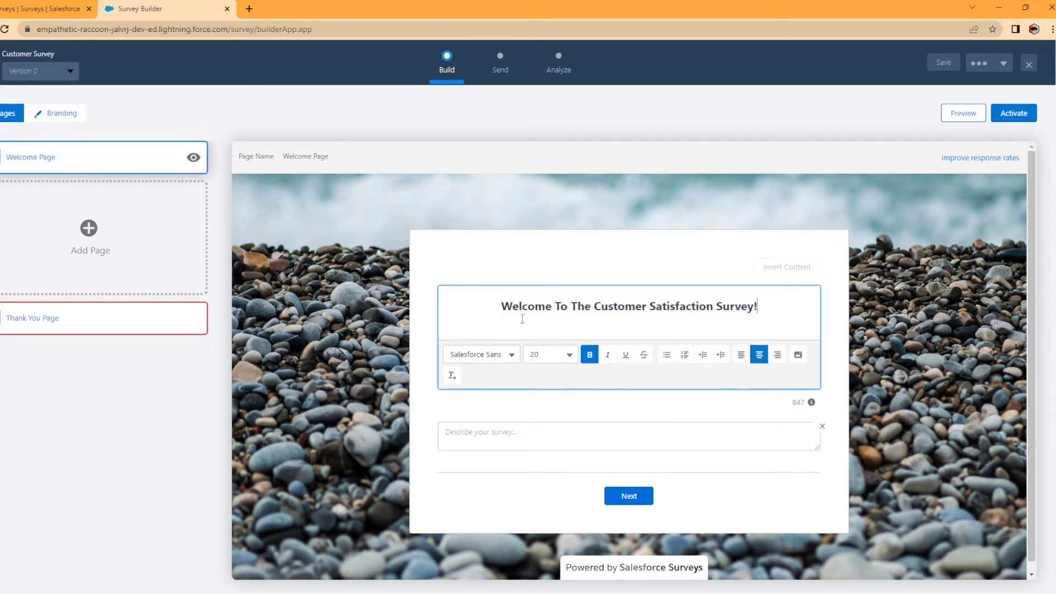
drag(765, 303, 486, 285)
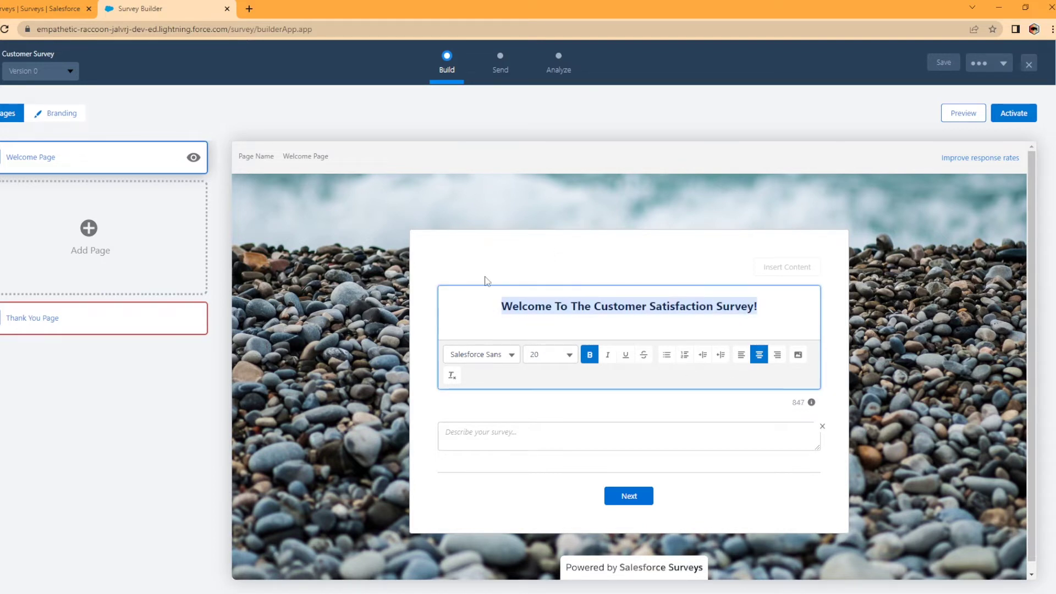
click(512, 356)
scroll(491, 302, down, 1)
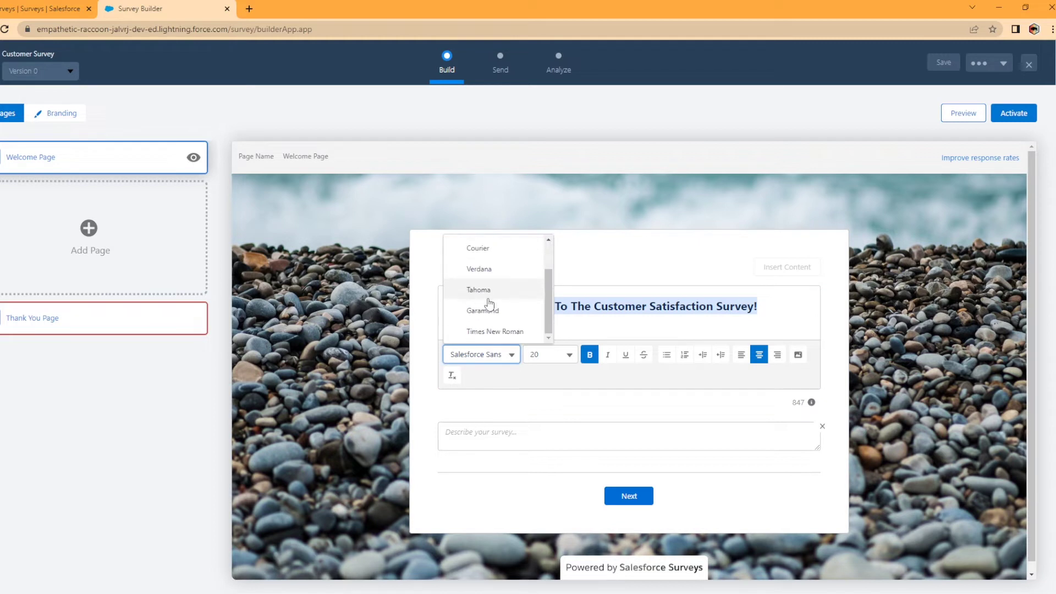
click(488, 270)
click(560, 321)
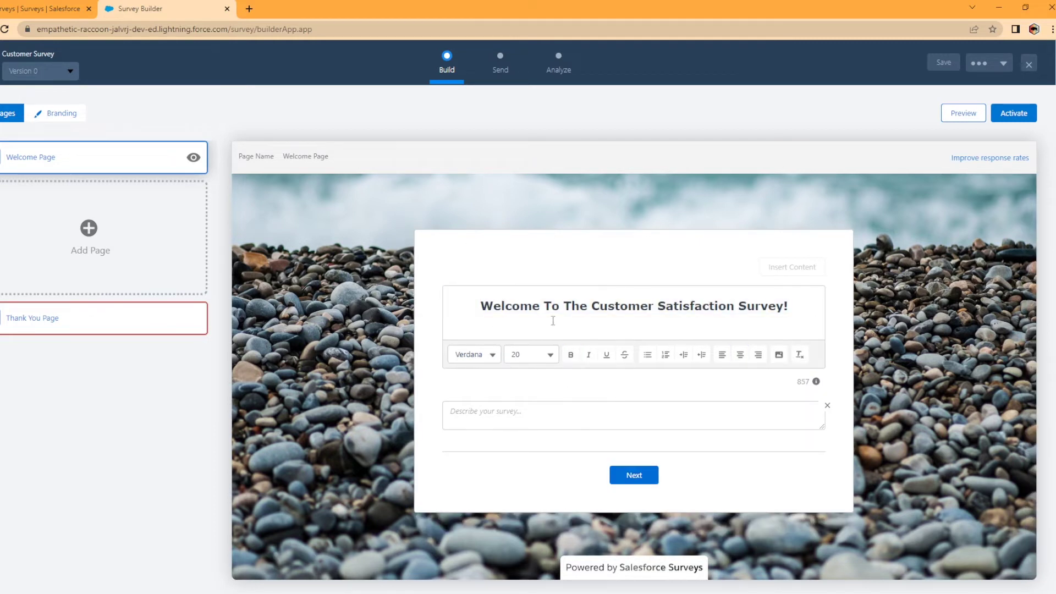
click(497, 356)
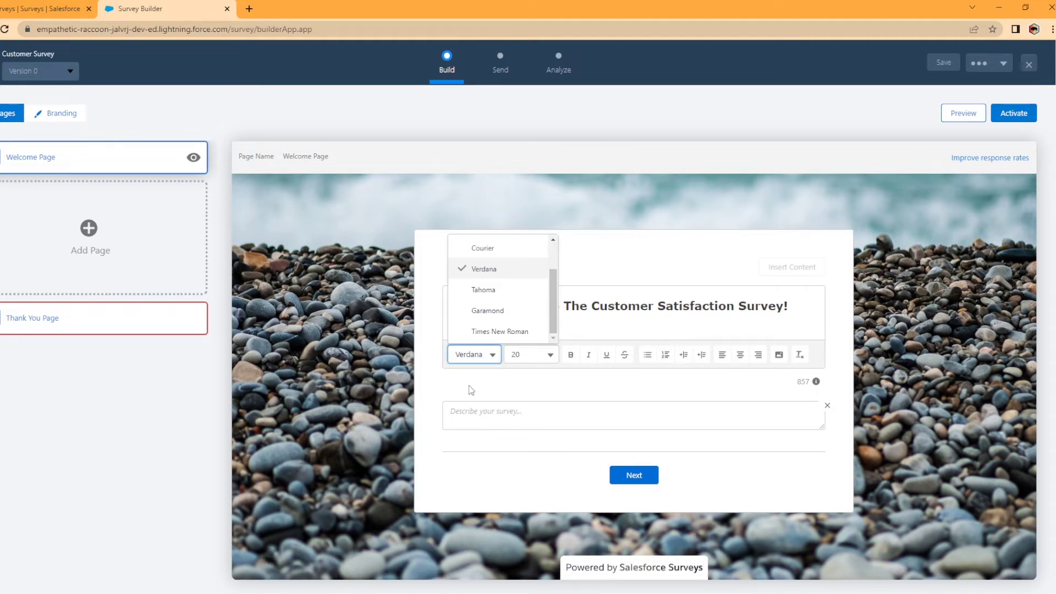
click(530, 384)
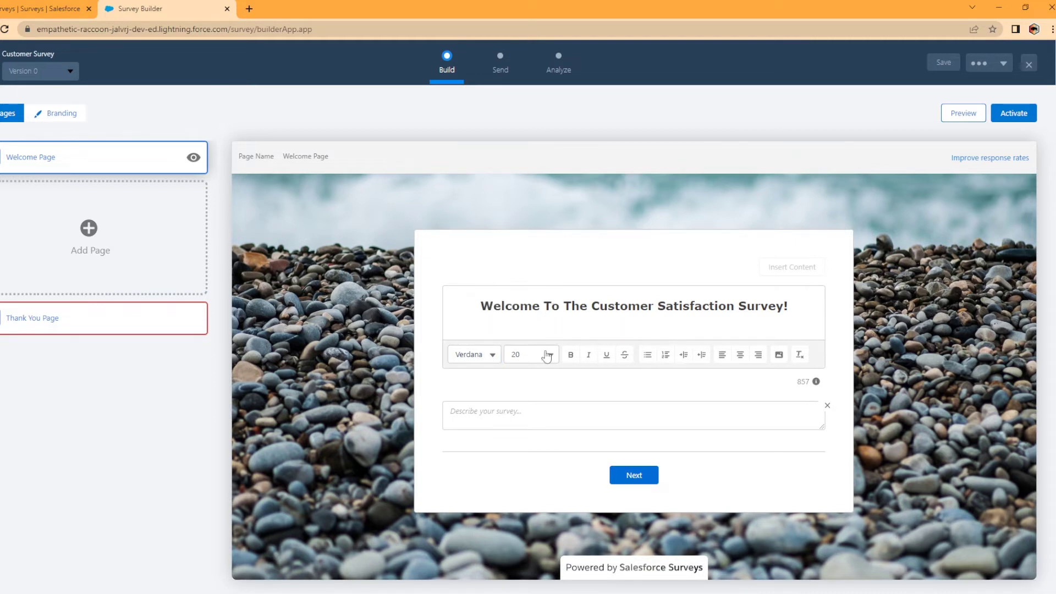
Leave the survey description empty, erasing the stray text typed there.
click(526, 411)
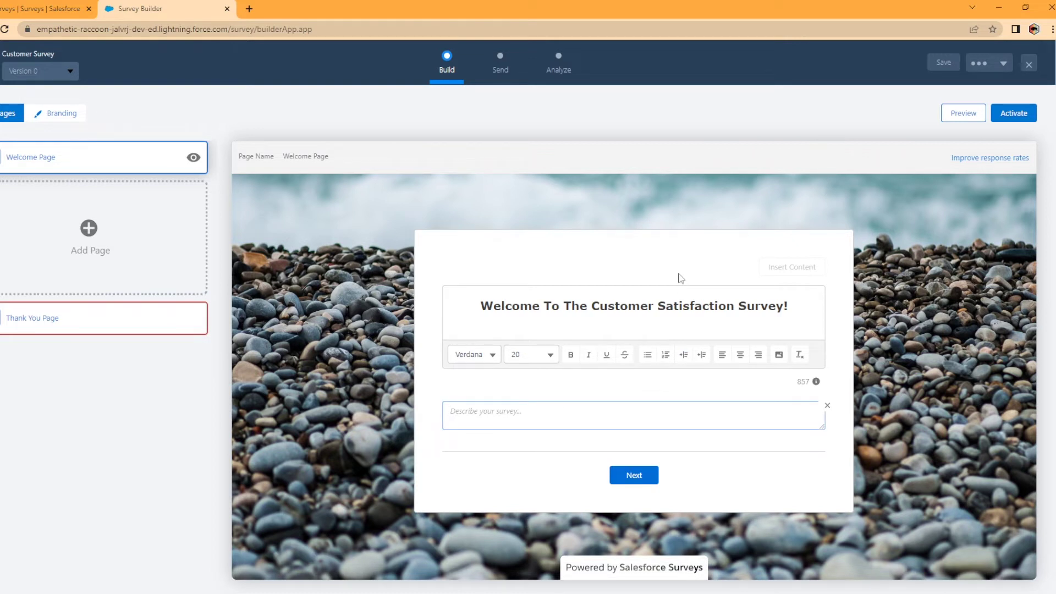
text(akdjf;asd)
key(BackSpace)
key(BackSpace)
key(BackSpace)
key(BackSpace)
key(BackSpace)
key(BackSpace)
key(BackSpace)
key(BackSpace)
On the Thank You Page, enter the message 'Thank you for taking the survey !'.
click(675, 278)
click(37, 318)
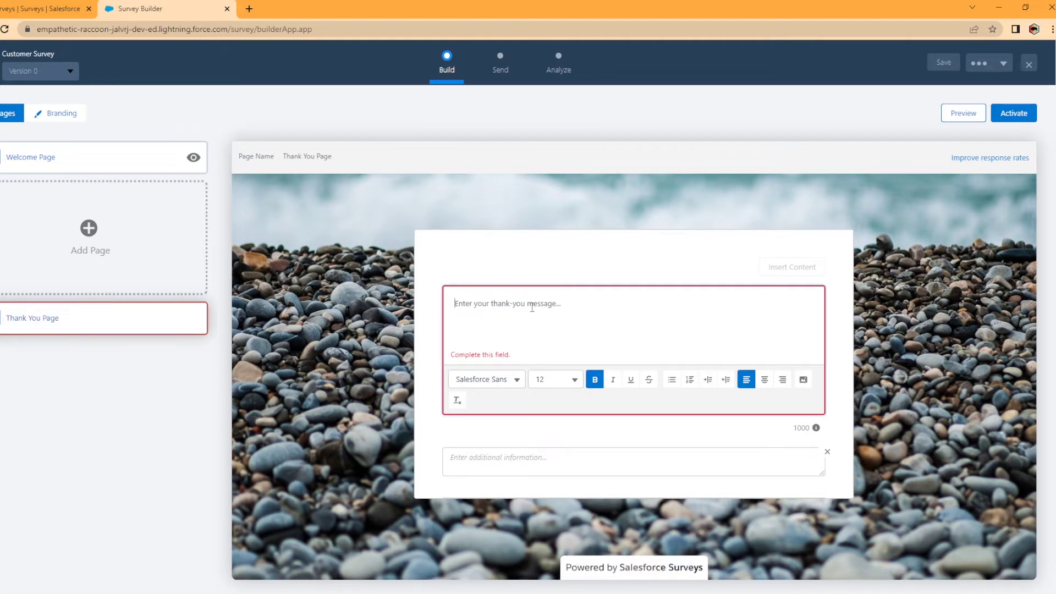
text(Thank you for )
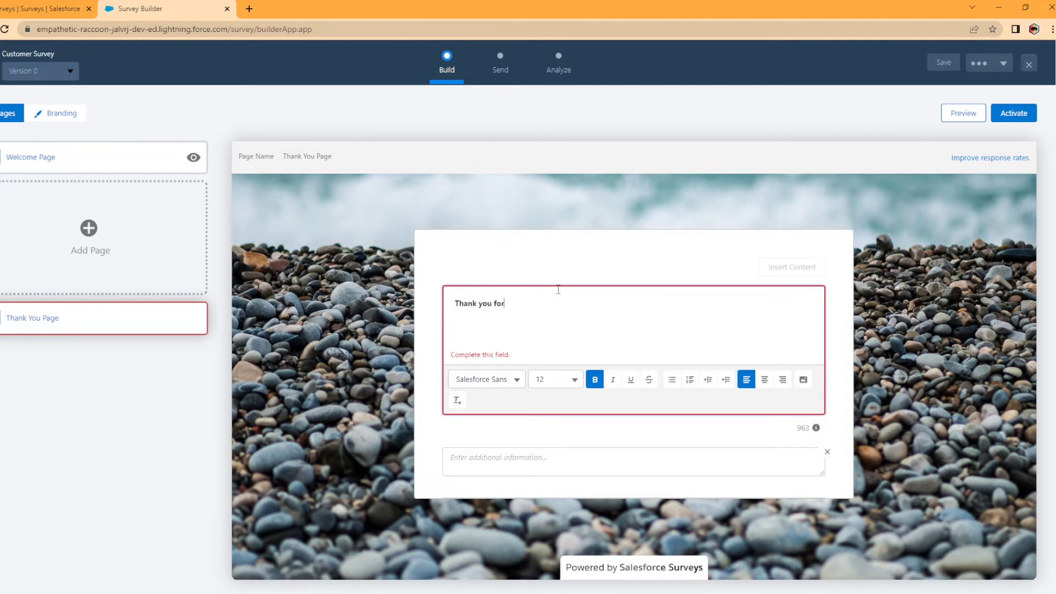
text(taking the survey !)
Make the thank-you message centred 20-point Verdana, then return to the Welcome Page.
drag(580, 306, 453, 304)
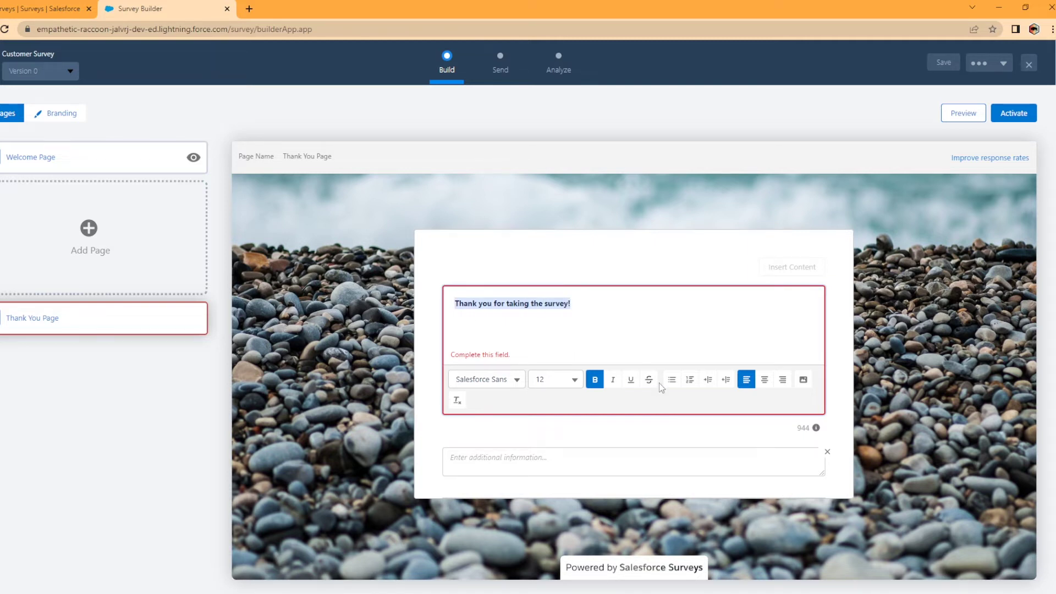
click(747, 381)
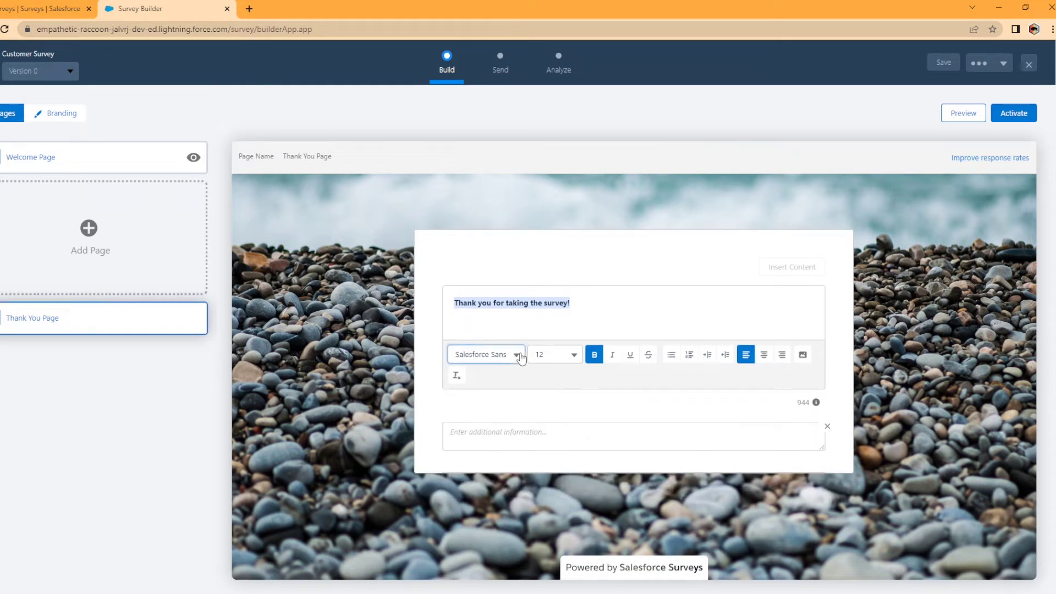
click(517, 356)
click(504, 310)
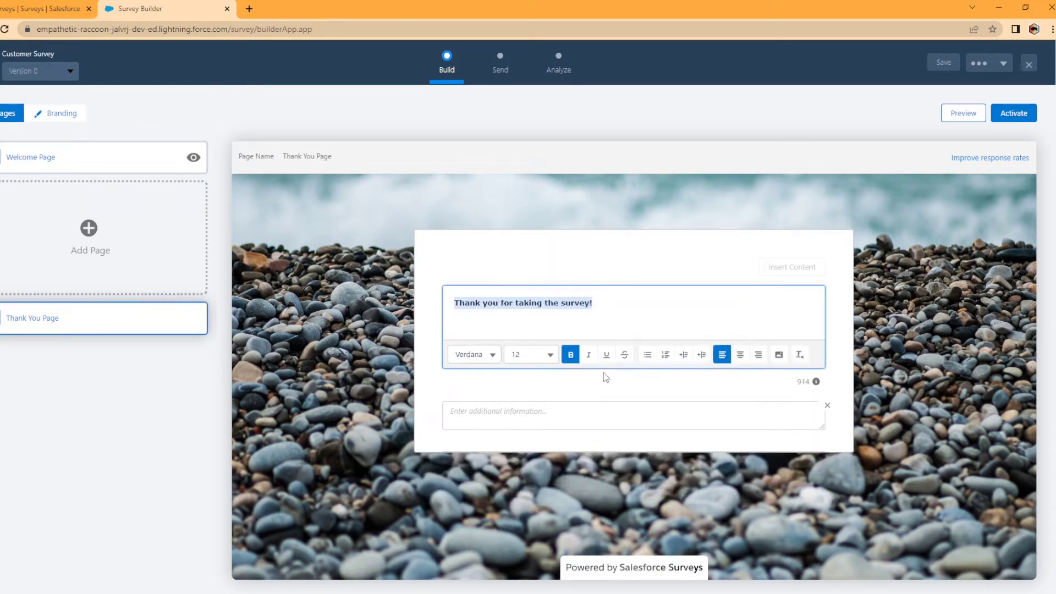
click(739, 356)
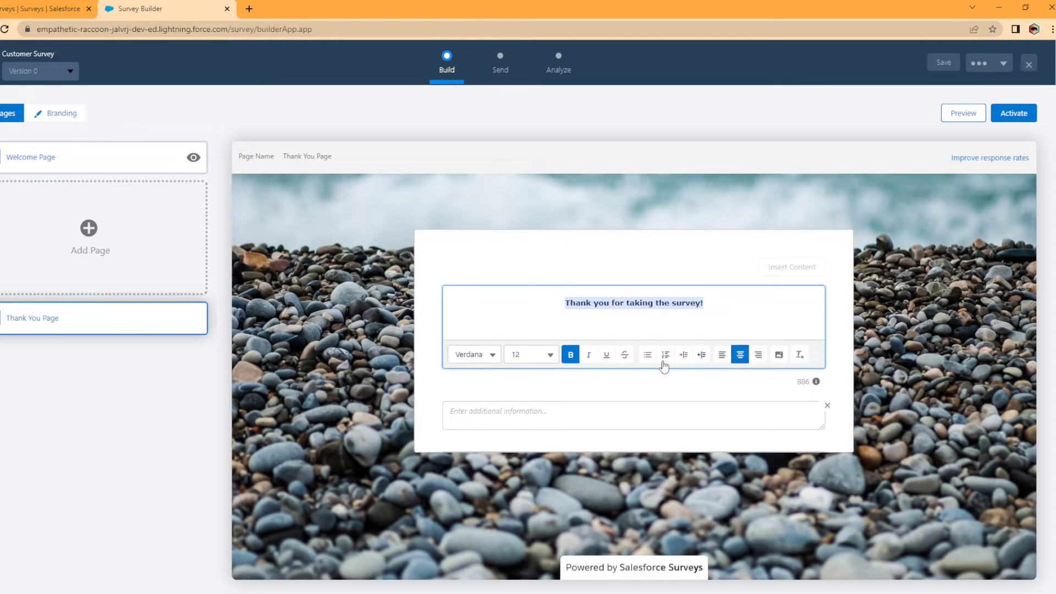
click(547, 360)
scroll(547, 306, down, 3)
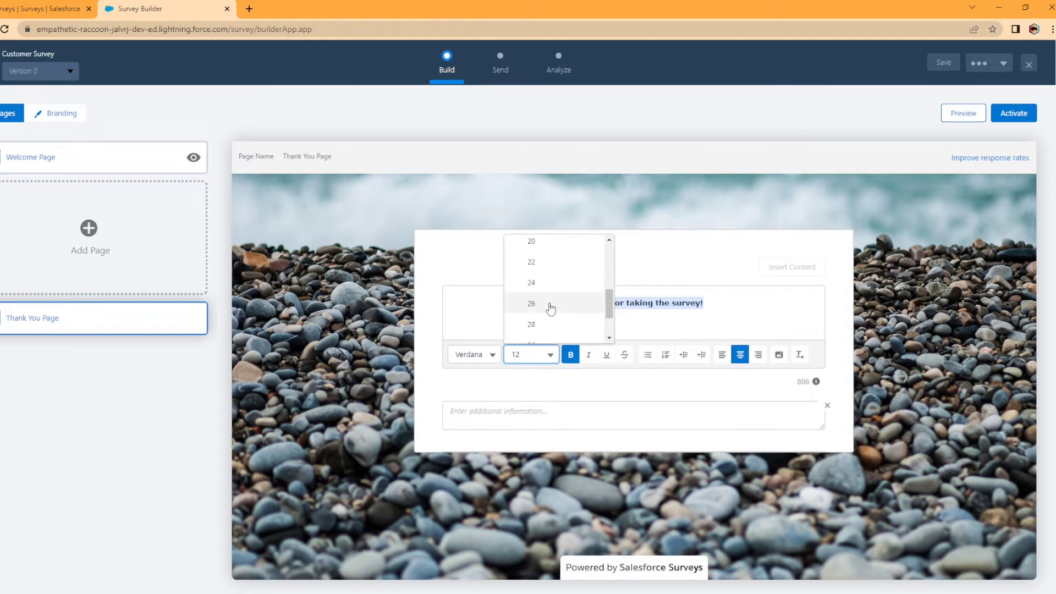
click(547, 252)
click(697, 390)
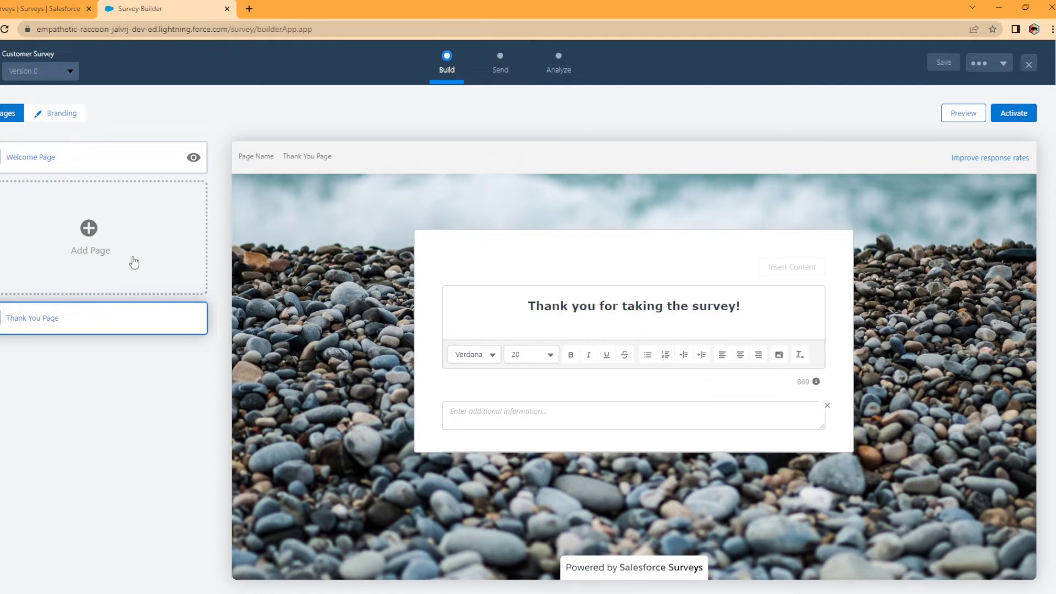
click(85, 159)
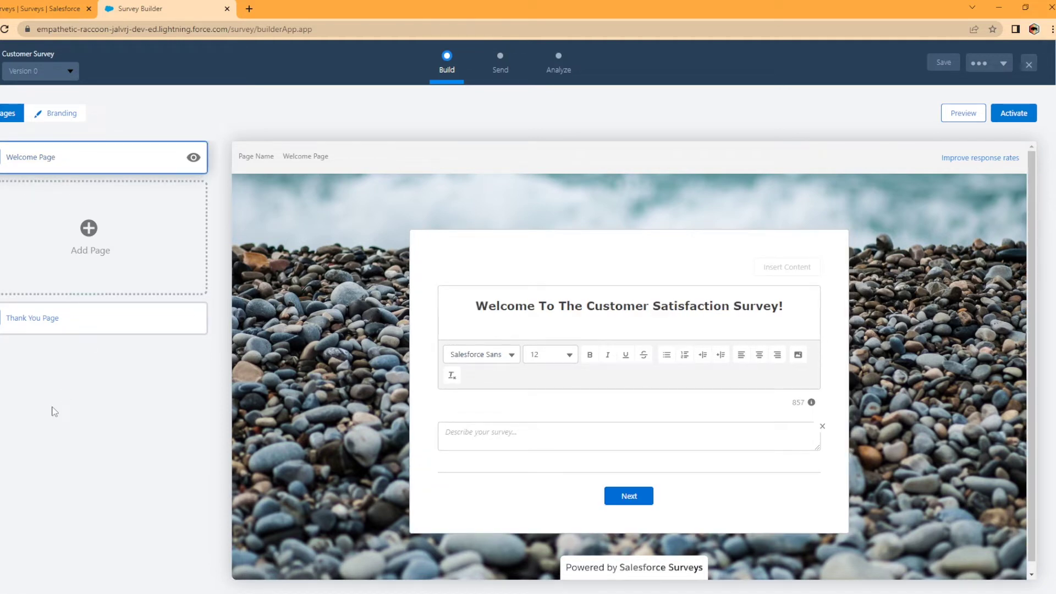
click(964, 113)
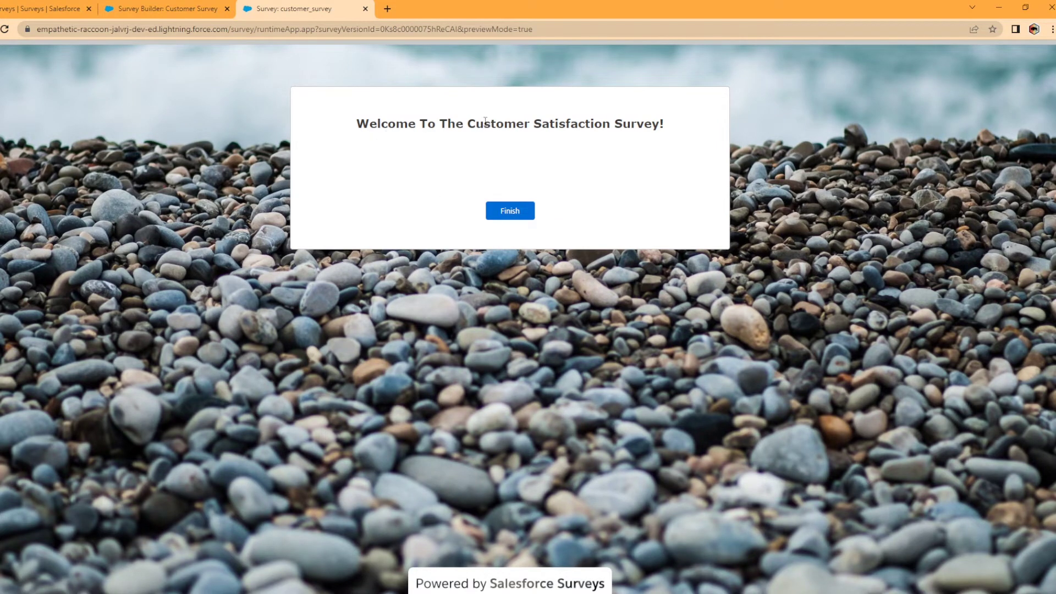
click(505, 214)
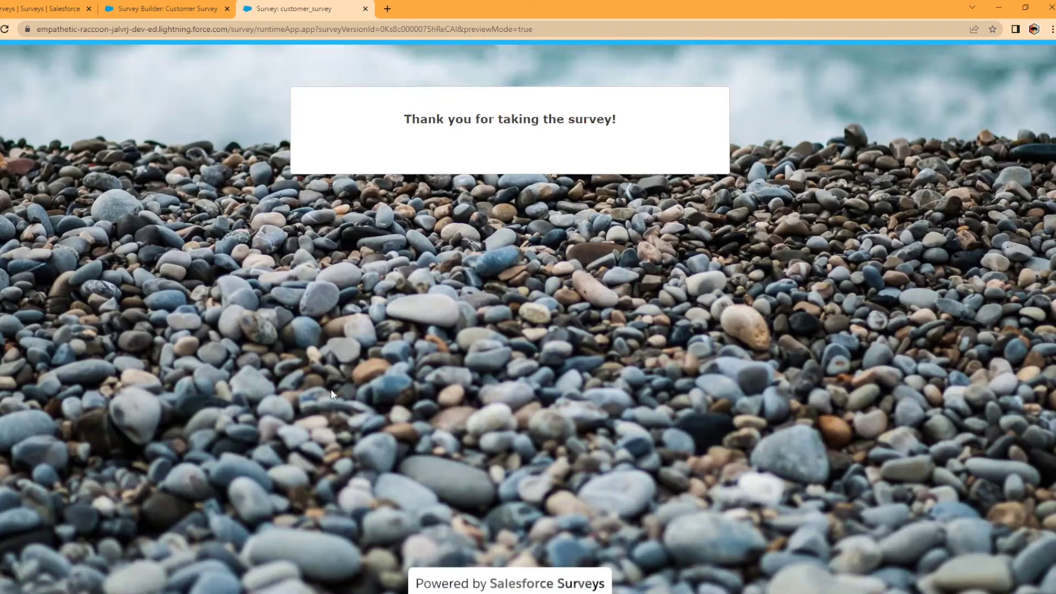
click(365, 8)
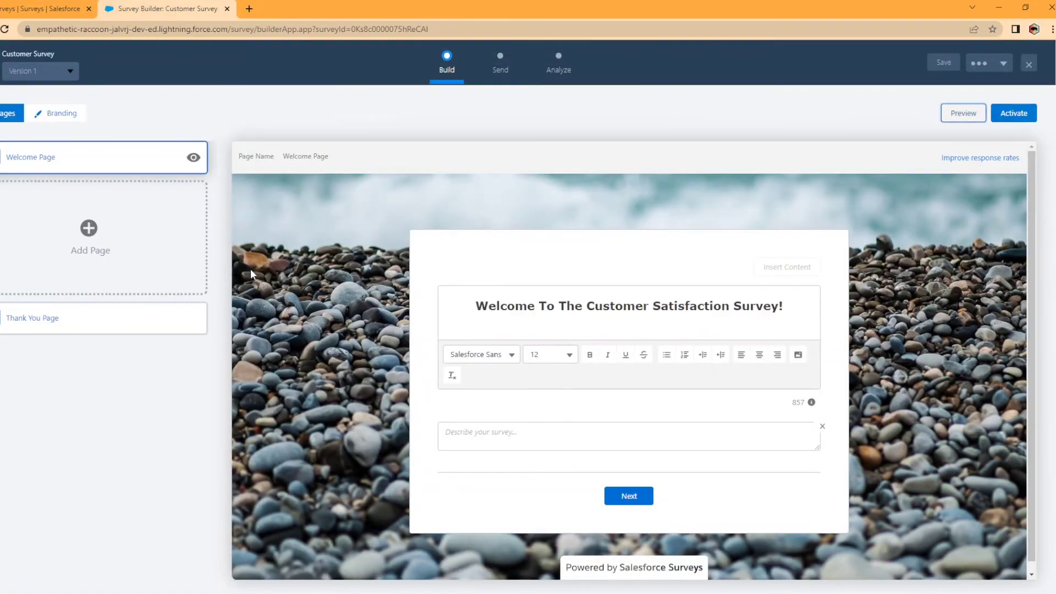
Add Page 2 with a Multiple Selection question 'Are you happy with the service that you are receiving from our bus'.
click(87, 227)
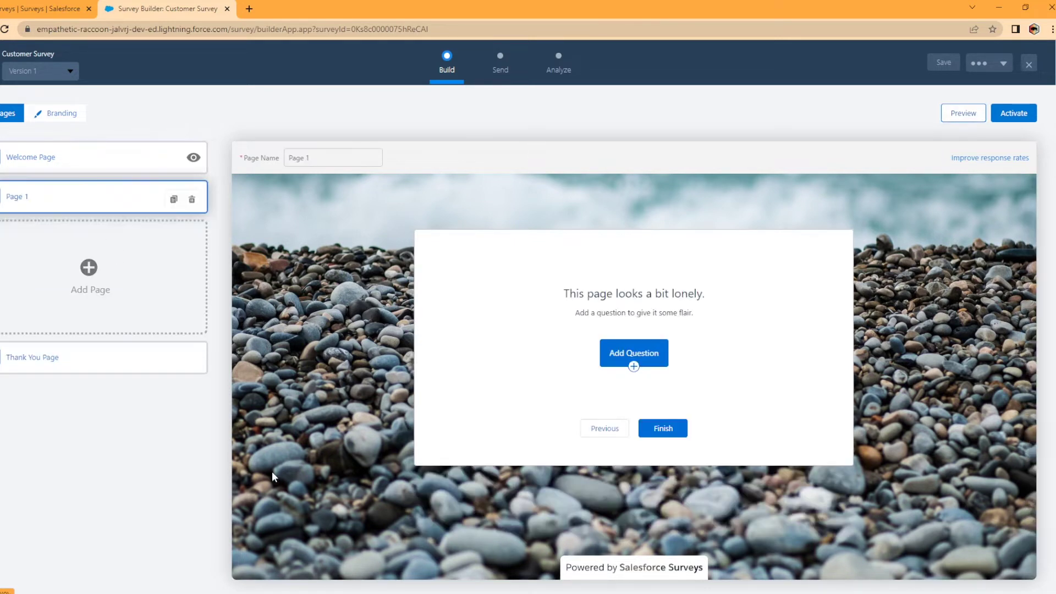
click(641, 354)
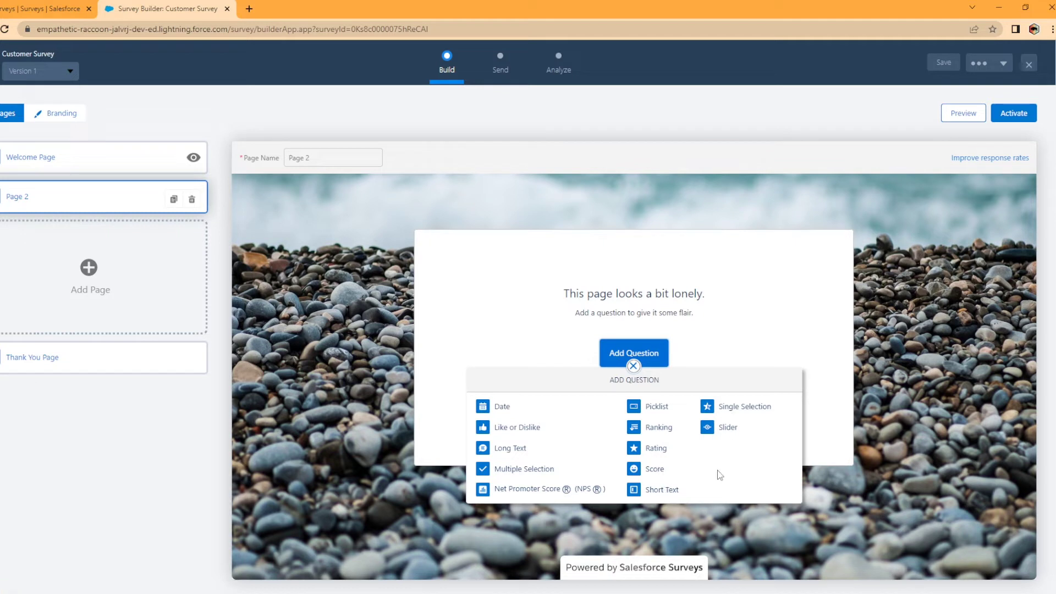
click(524, 472)
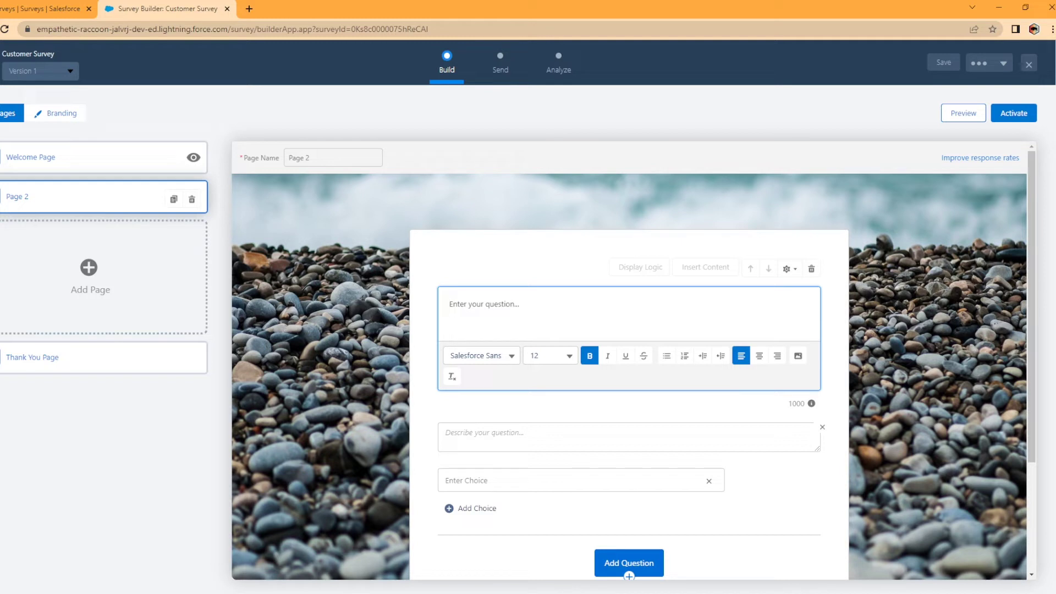
text(Are you happy wi)
key(BackSpace)
text(with the service)
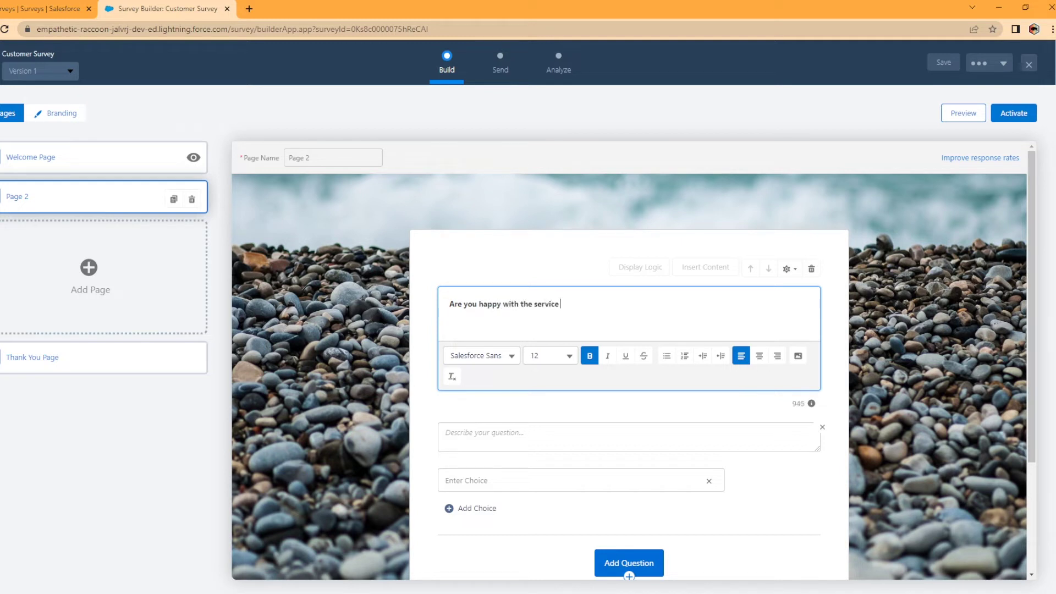
text( that you are receiving frm)
key(BackSpace)
key(BackSpace)
text(rom our business?)
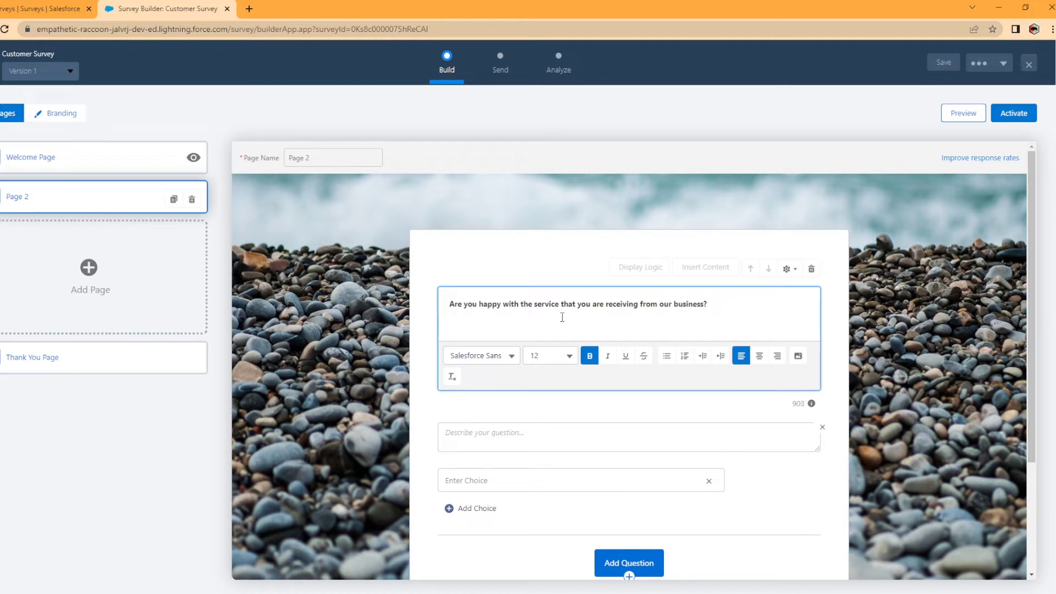
click(660, 428)
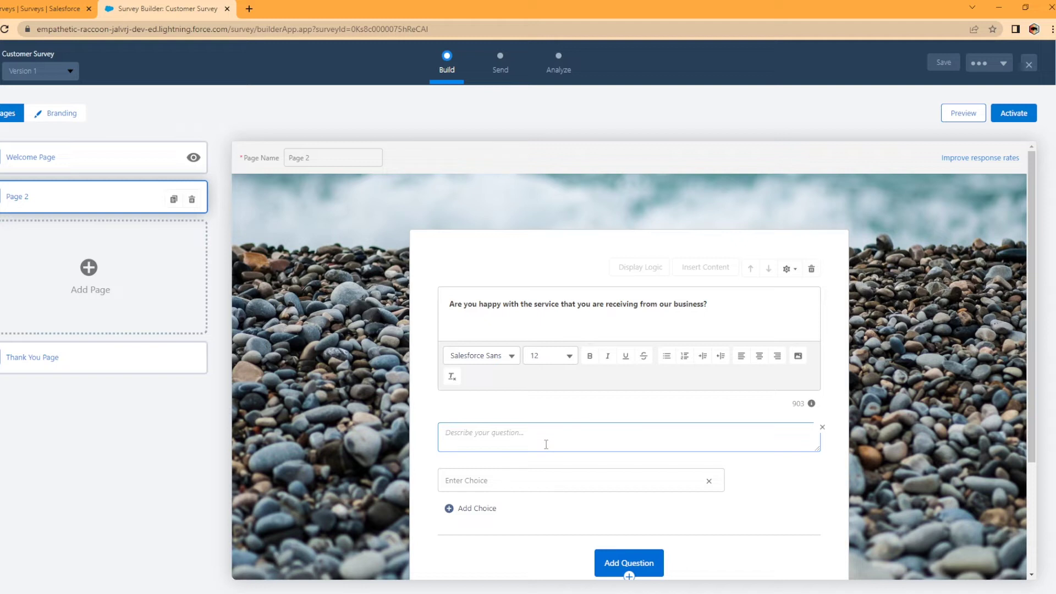
Give the question two answer choices: Yes and No.
scroll(730, 476, down, 3)
click(476, 363)
text(Ye)
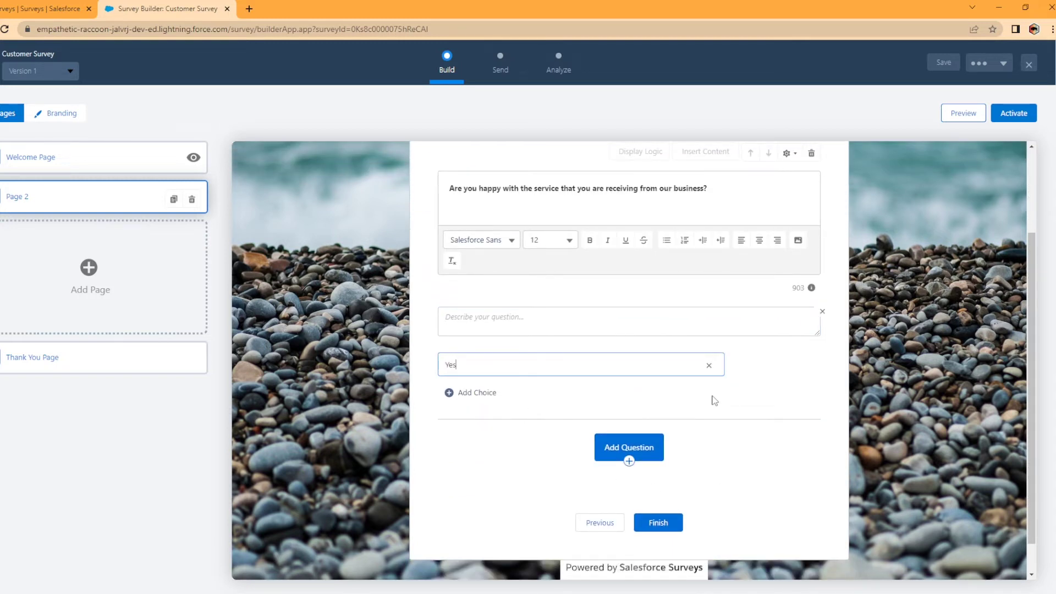
text(s)
click(450, 393)
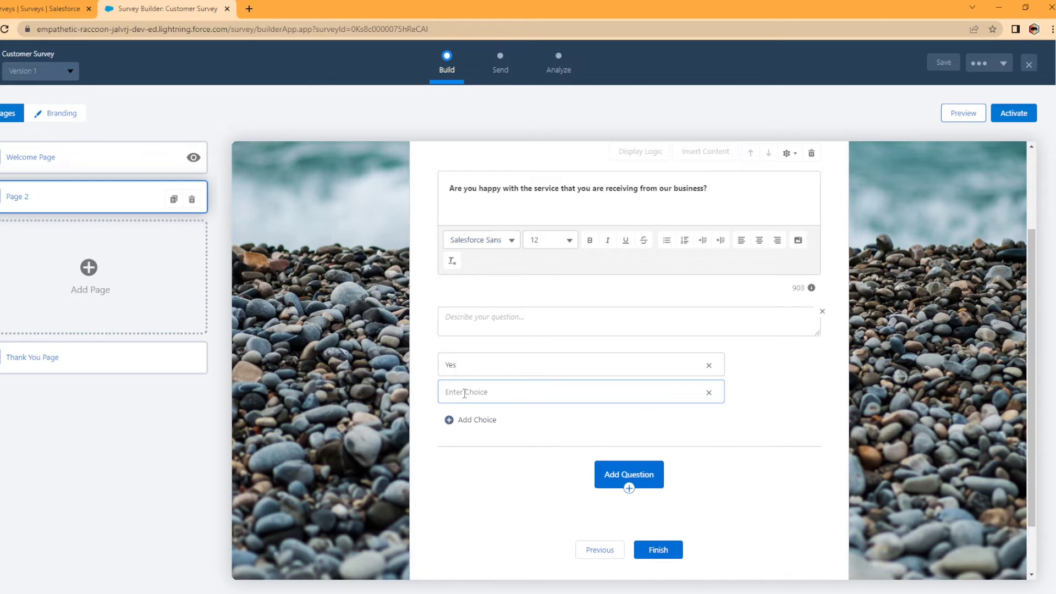
text(No)
click(778, 381)
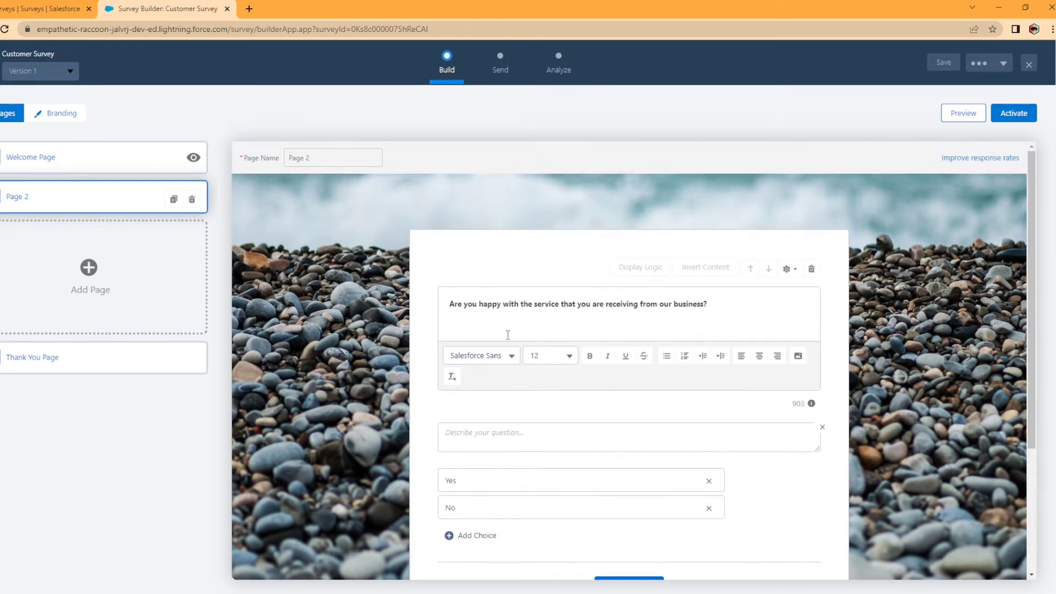
scroll(613, 373, down, 3)
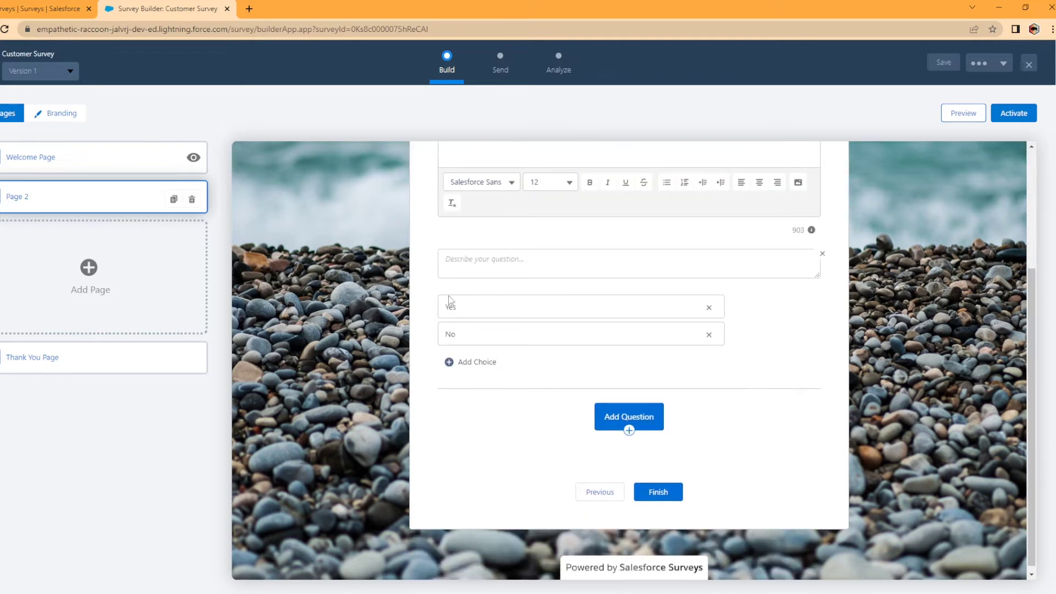
scroll(733, 394, up, 2)
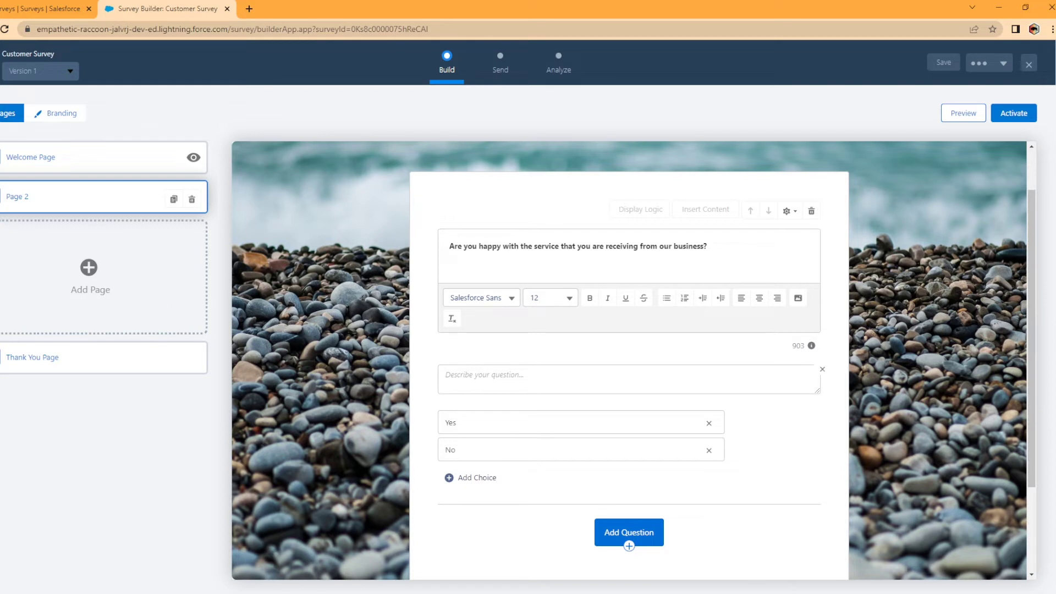
Add Page 3 with a Long Text question asking why the customer is unhappy with the service.
click(89, 268)
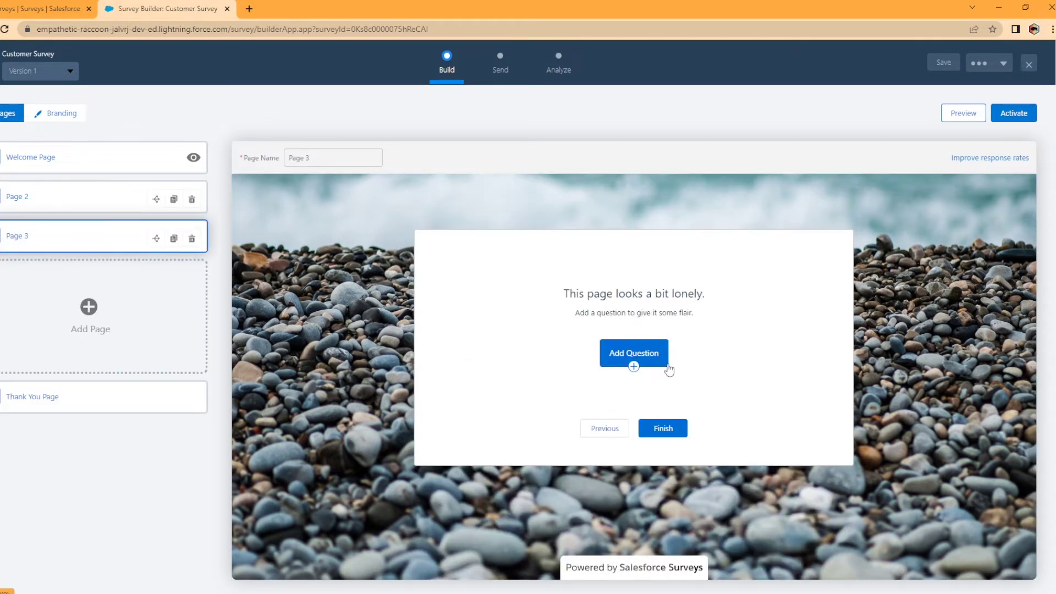
click(631, 349)
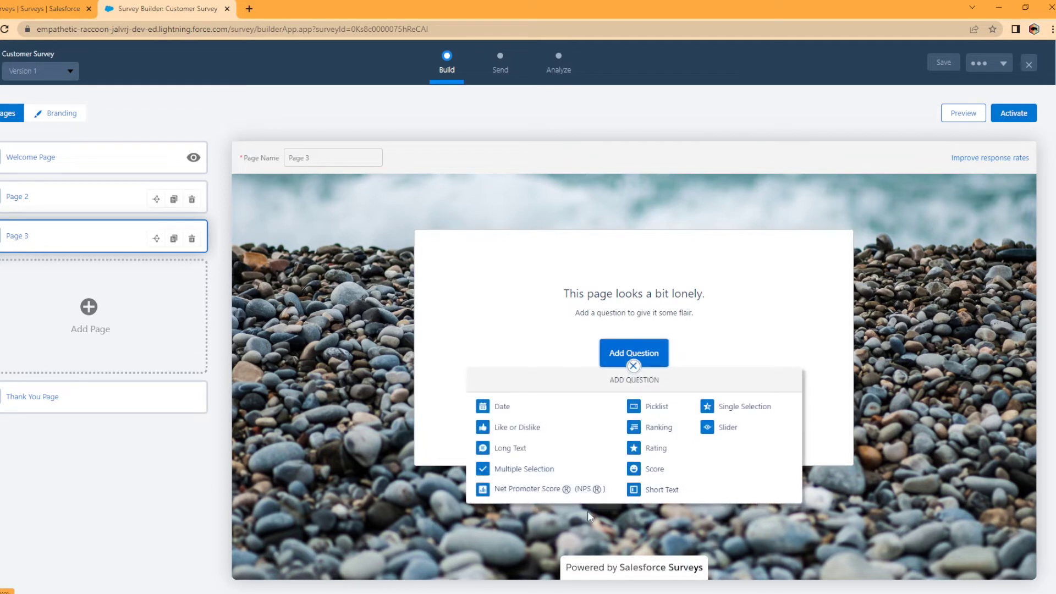
click(504, 449)
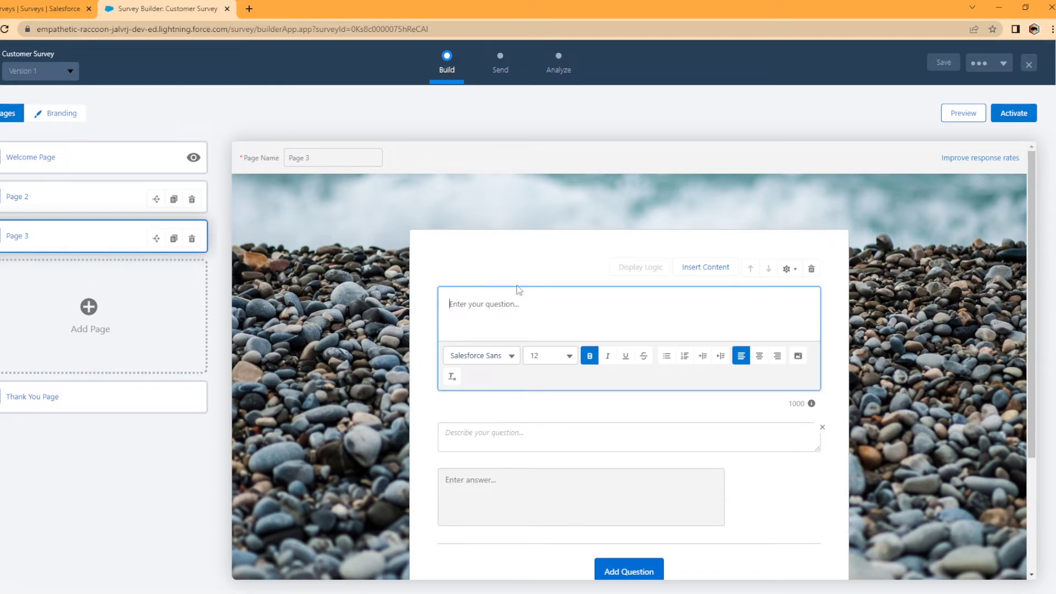
text(Please s)
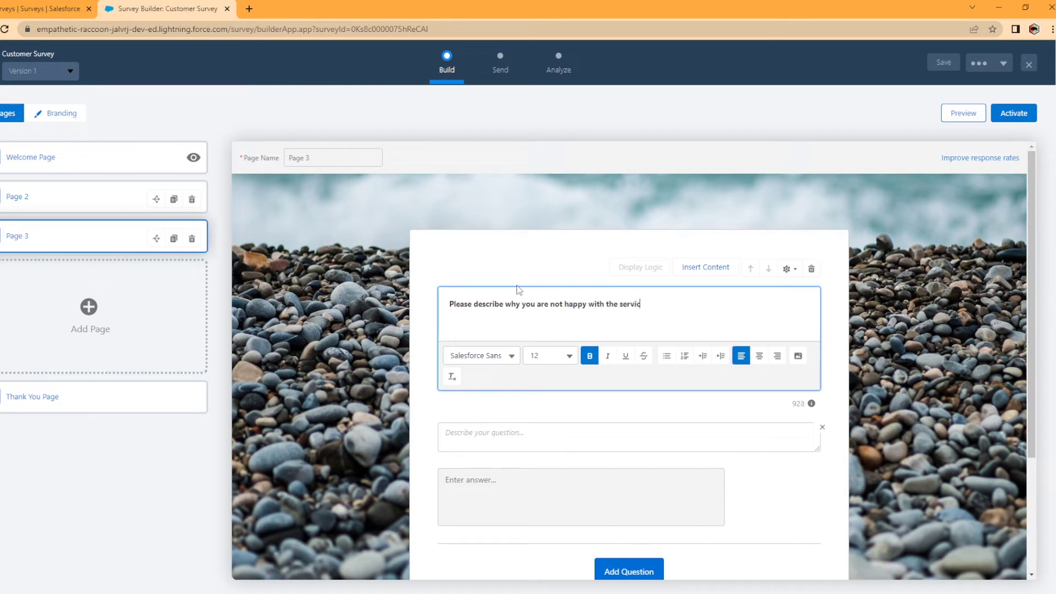
text(e you are receiving.)
Rename Page 2 to 'Are you happy with your service'.
click(123, 403)
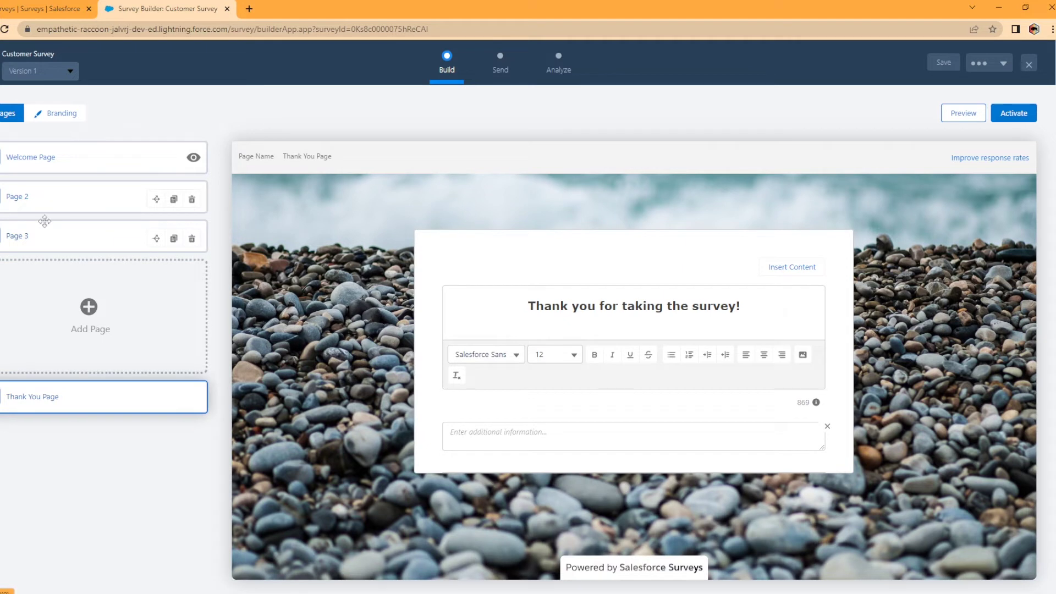
click(45, 221)
click(75, 194)
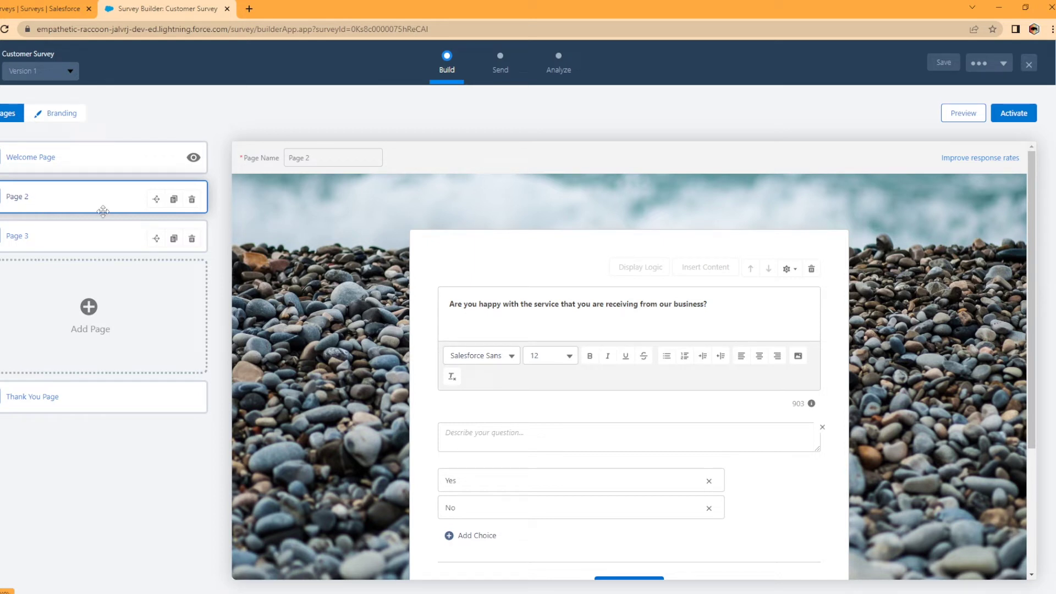
click(324, 160)
key(BackSpace)
key(BackSpace)
key(BackSpace)
key(BackSpace)
key(BackSpace)
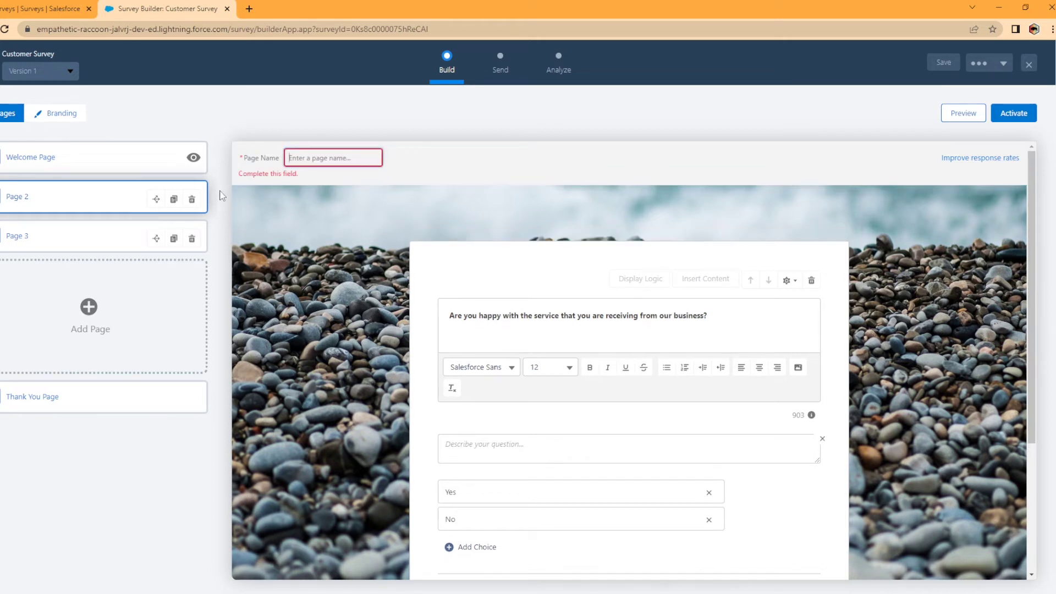
text(Are)
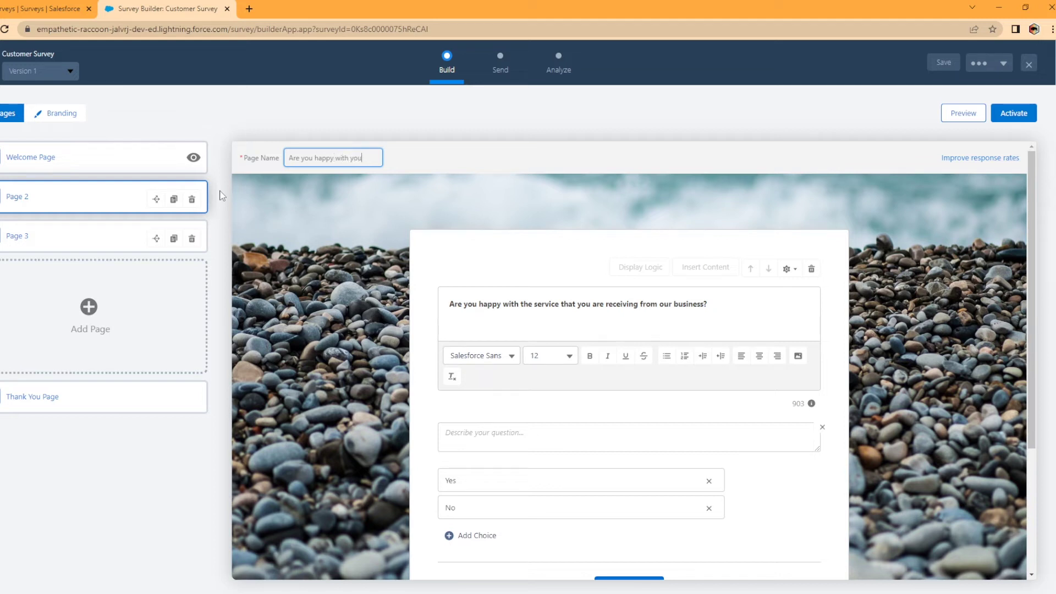
text(you happy with your service)
click(442, 166)
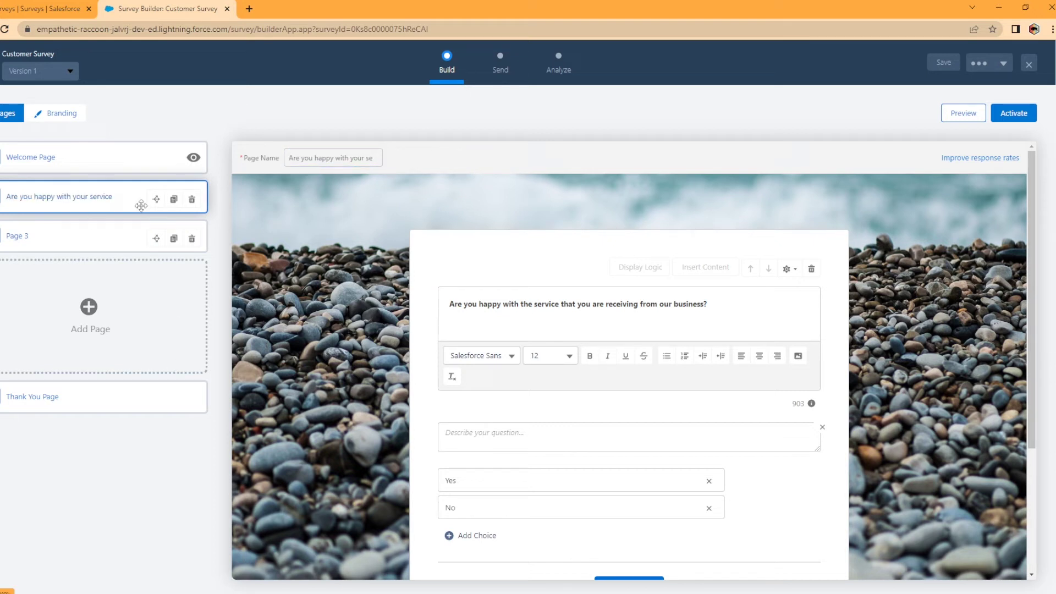
Rename Page 3 to 'No not happy' and reopen the renamed Page 2.
click(78, 238)
click(329, 152)
key(BackSpace)
text(No not happy)
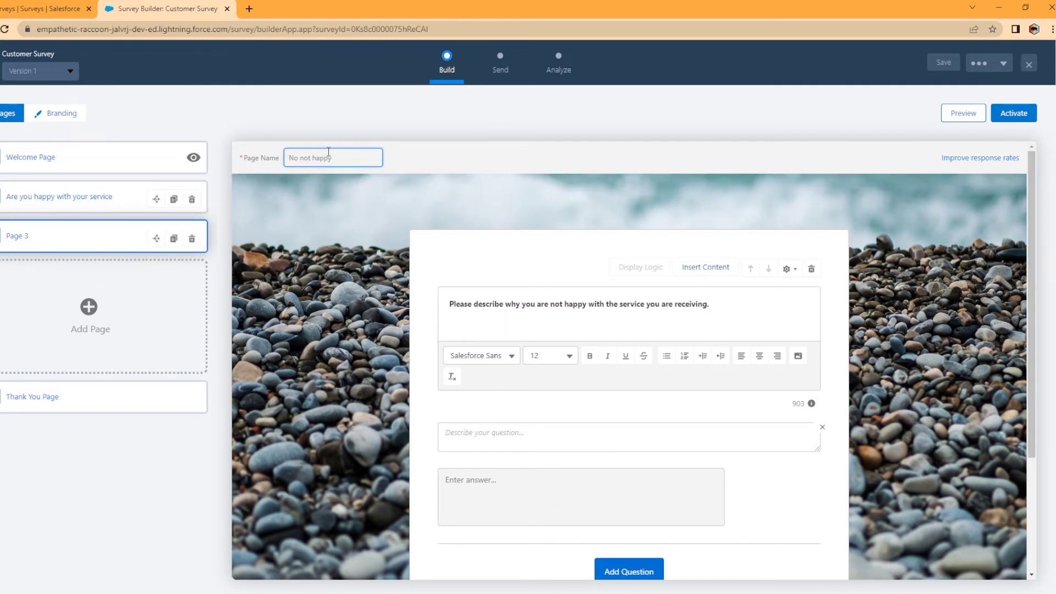
click(328, 131)
click(55, 196)
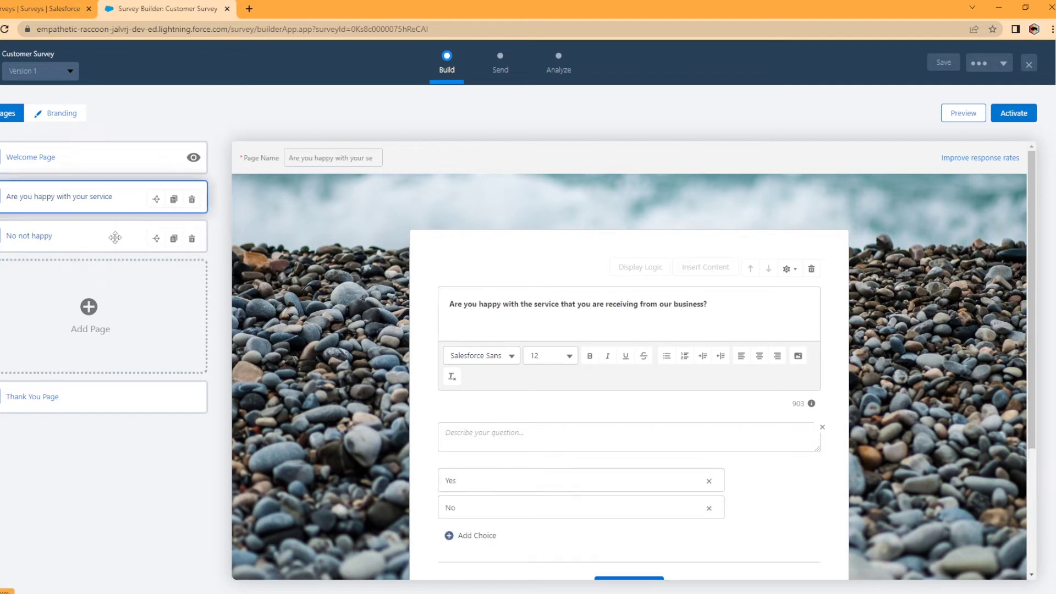
Start a page branching rule that jumps to No not happy based on a question response.
click(156, 201)
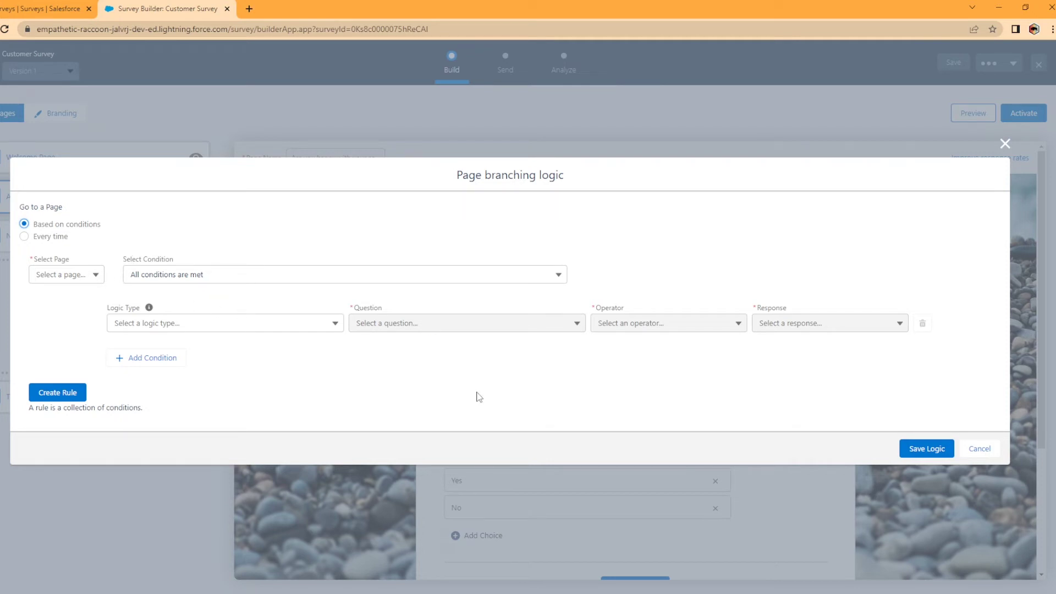
click(97, 279)
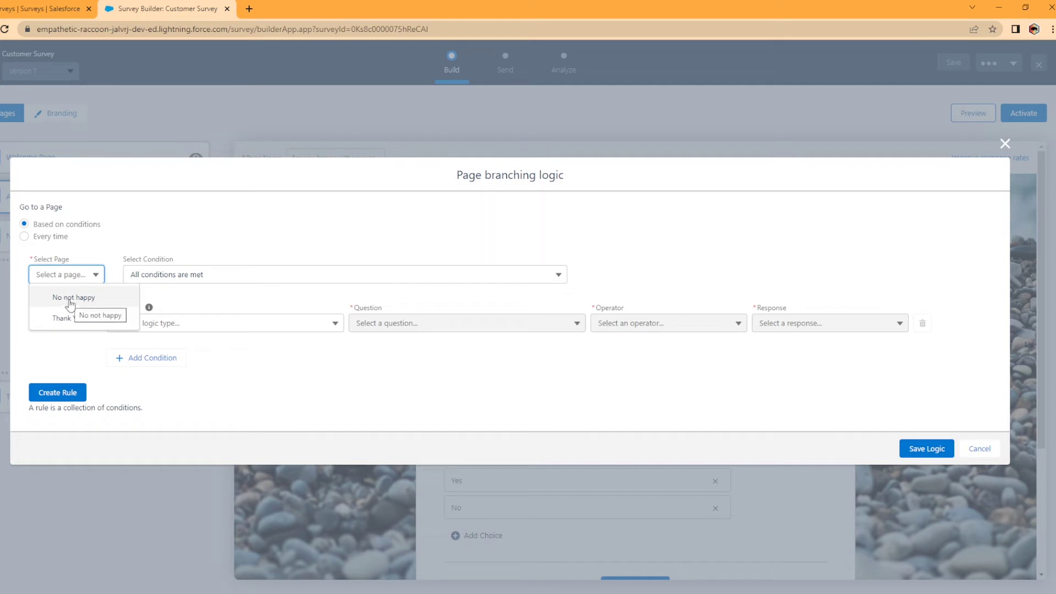
click(76, 299)
click(201, 330)
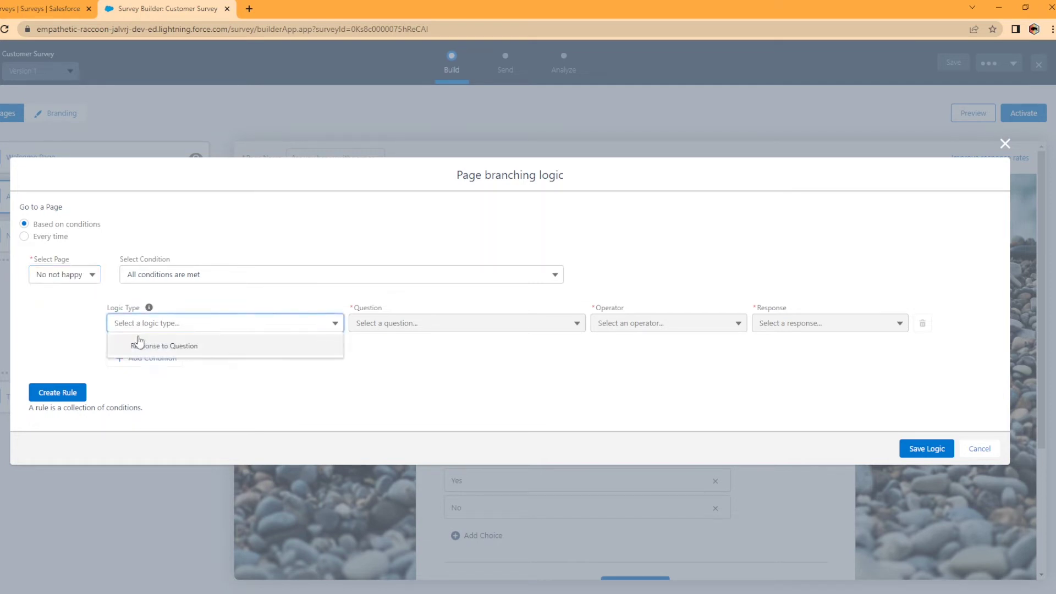
click(168, 347)
Set the condition to happy-with-service answer equals No and create the rule.
click(410, 325)
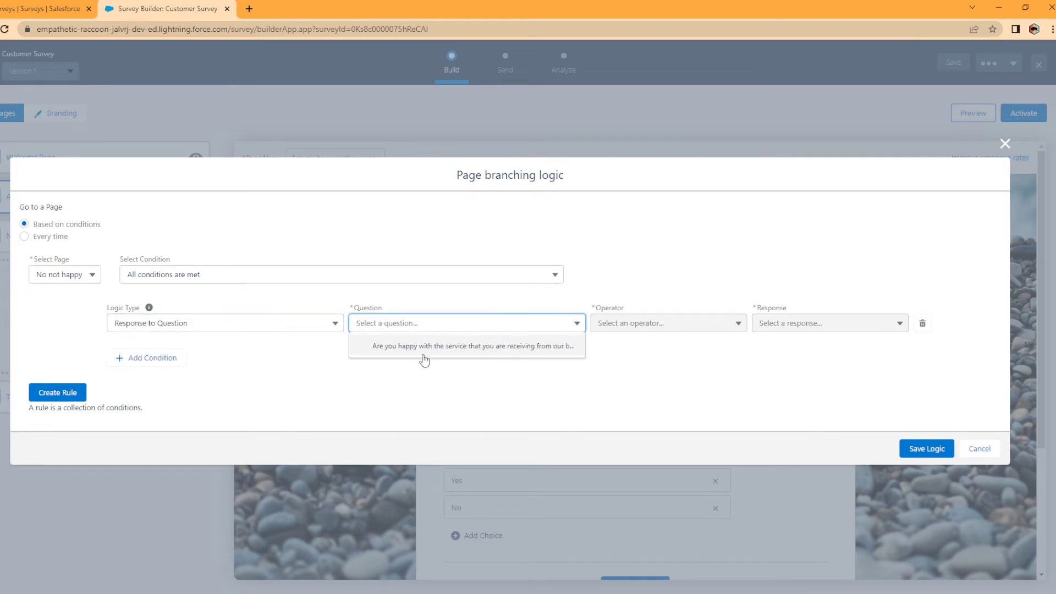
click(456, 346)
click(617, 328)
click(641, 355)
click(780, 326)
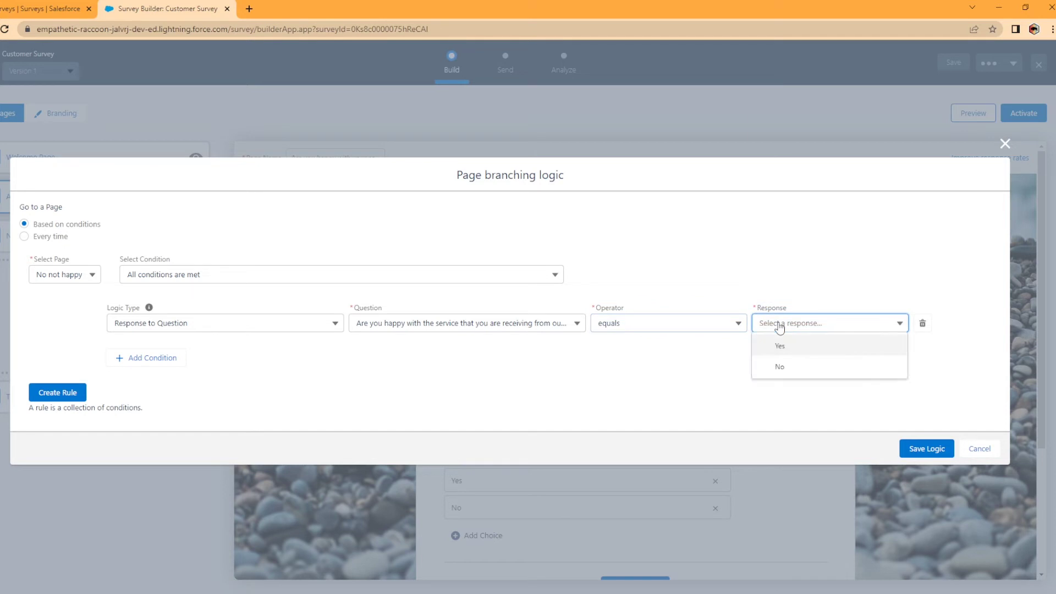
click(786, 368)
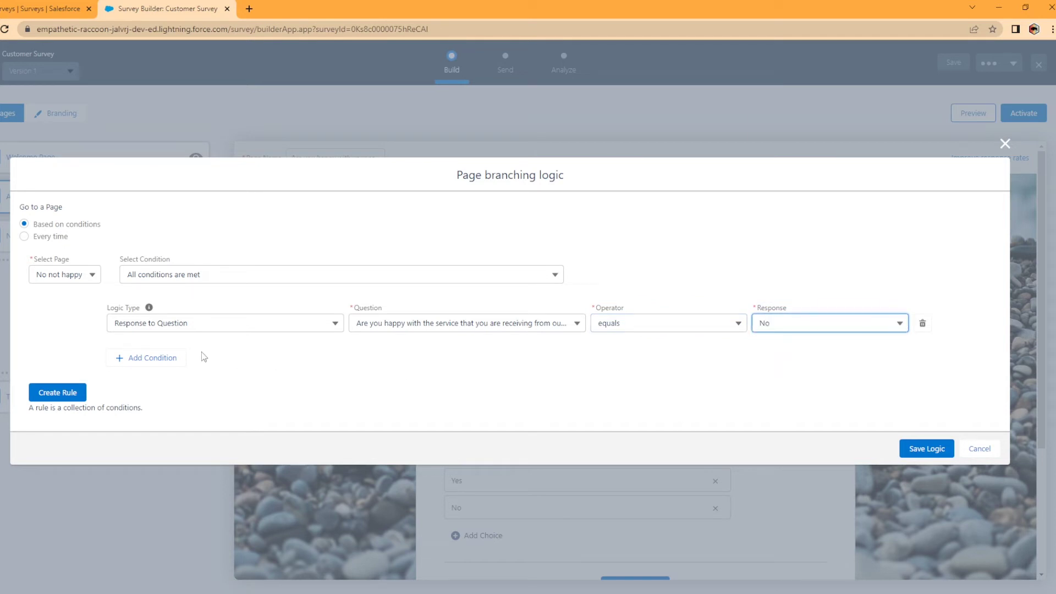
click(398, 389)
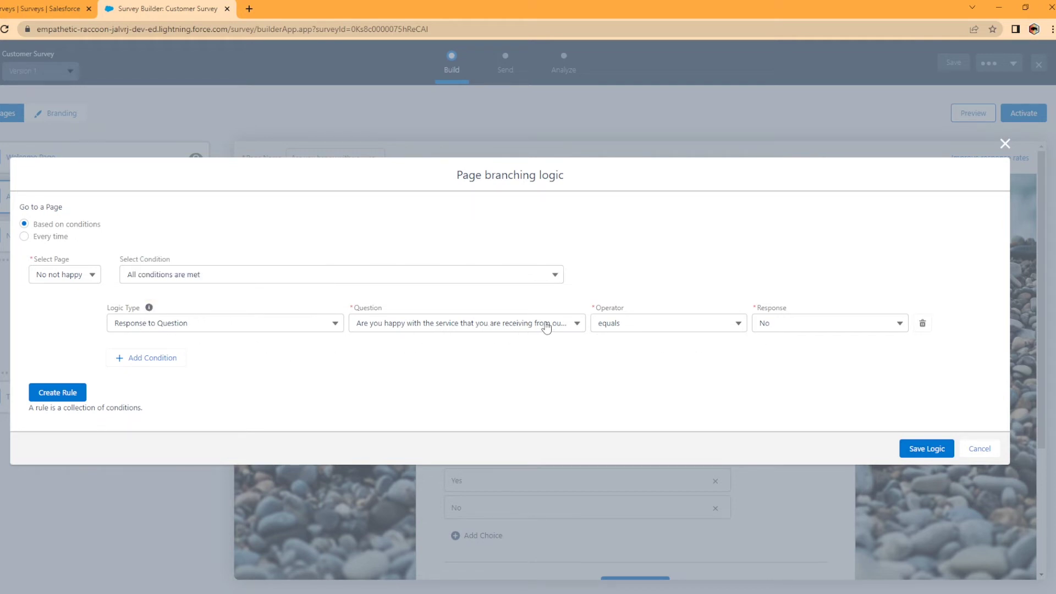
click(53, 393)
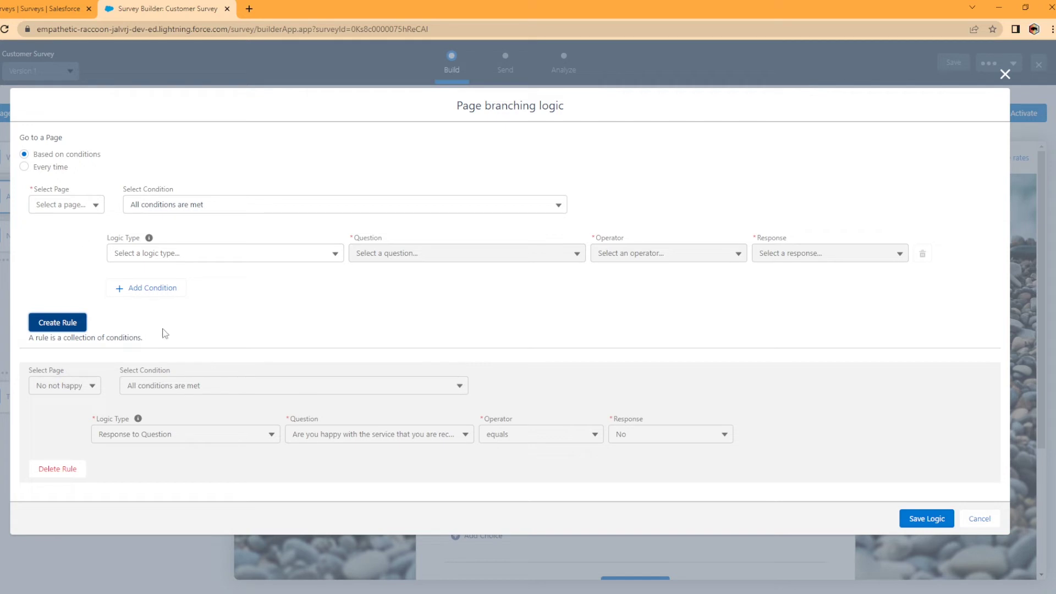
Add a second rule sending happy-with-service answers equal to Yes to the Thank You Page.
click(95, 208)
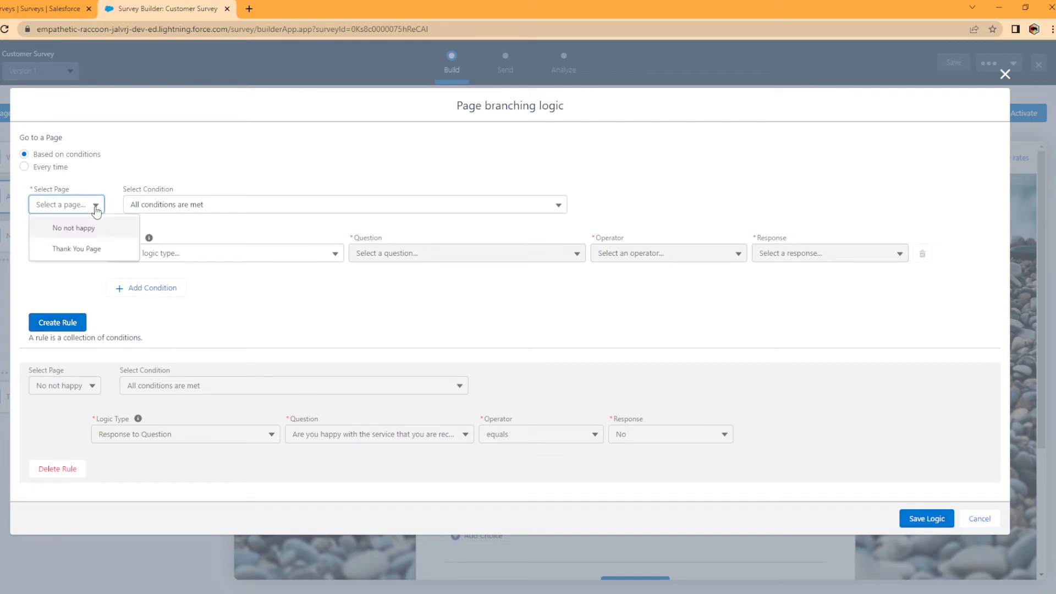
click(70, 232)
click(169, 262)
click(177, 279)
click(421, 255)
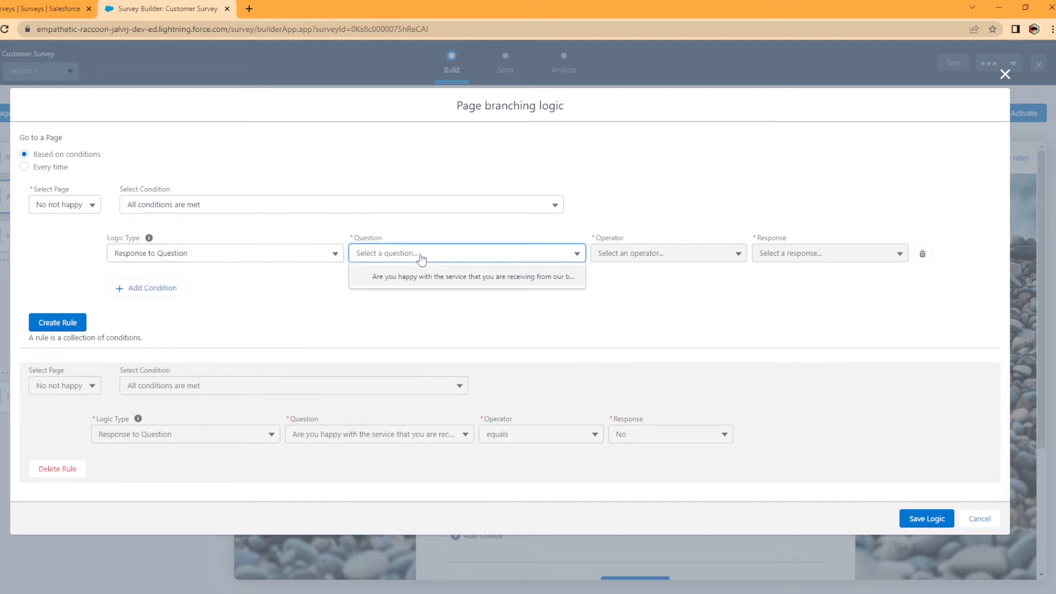
click(448, 281)
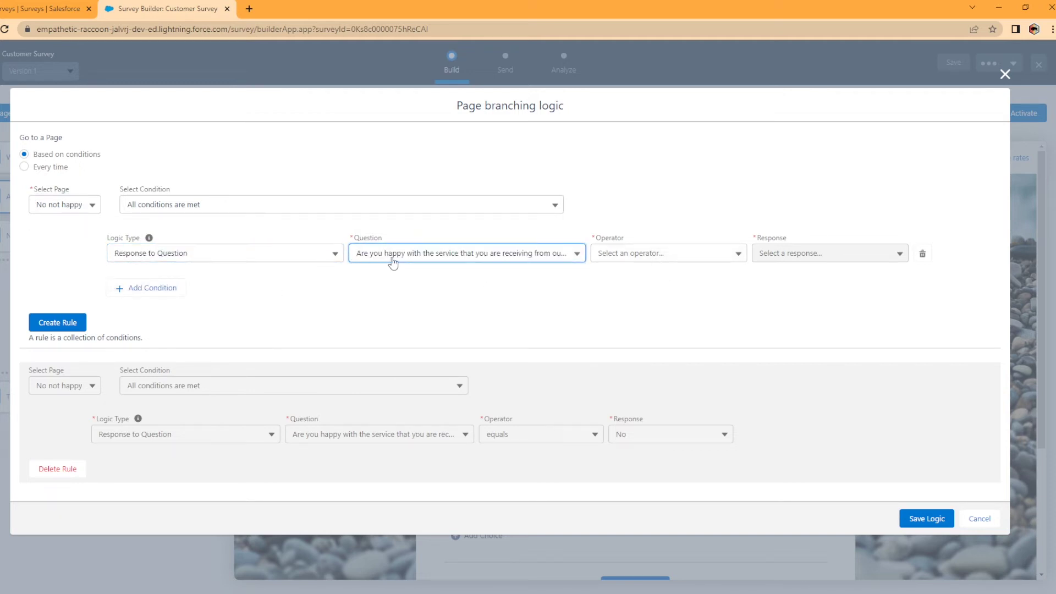
click(660, 262)
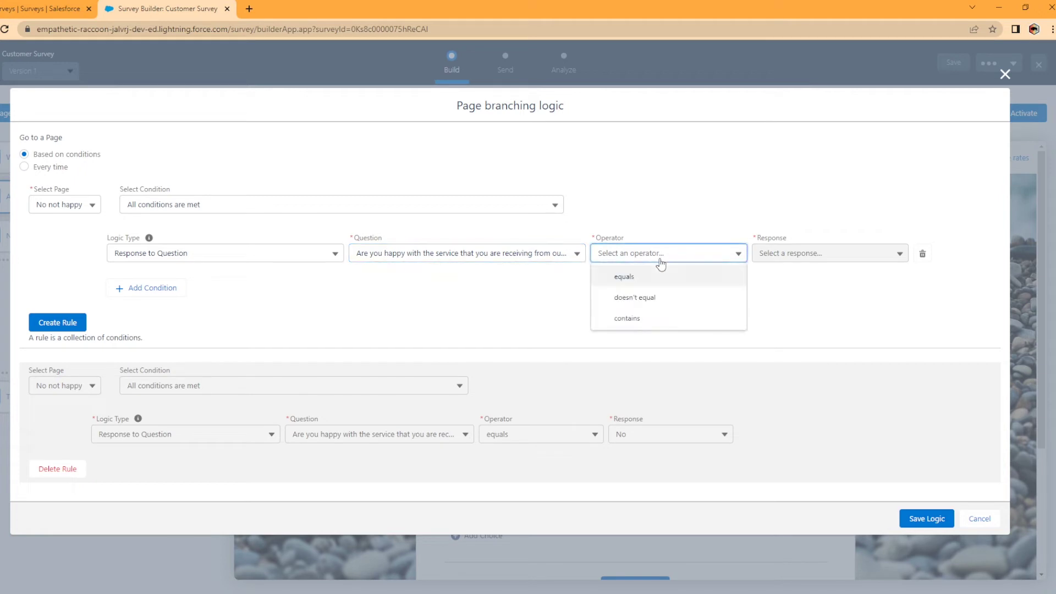
click(628, 279)
click(804, 262)
click(786, 279)
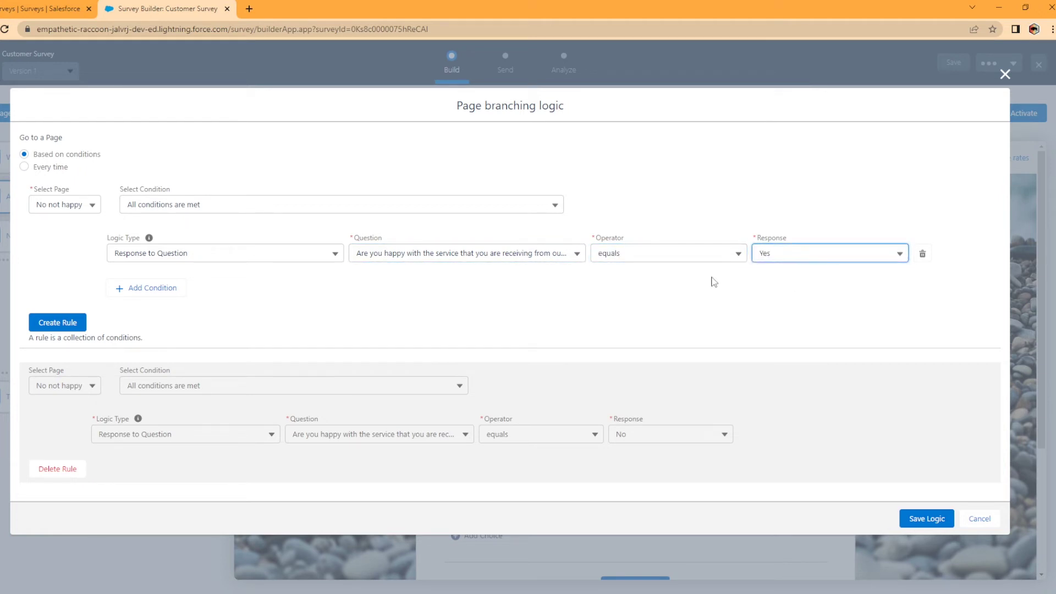
click(88, 207)
click(77, 249)
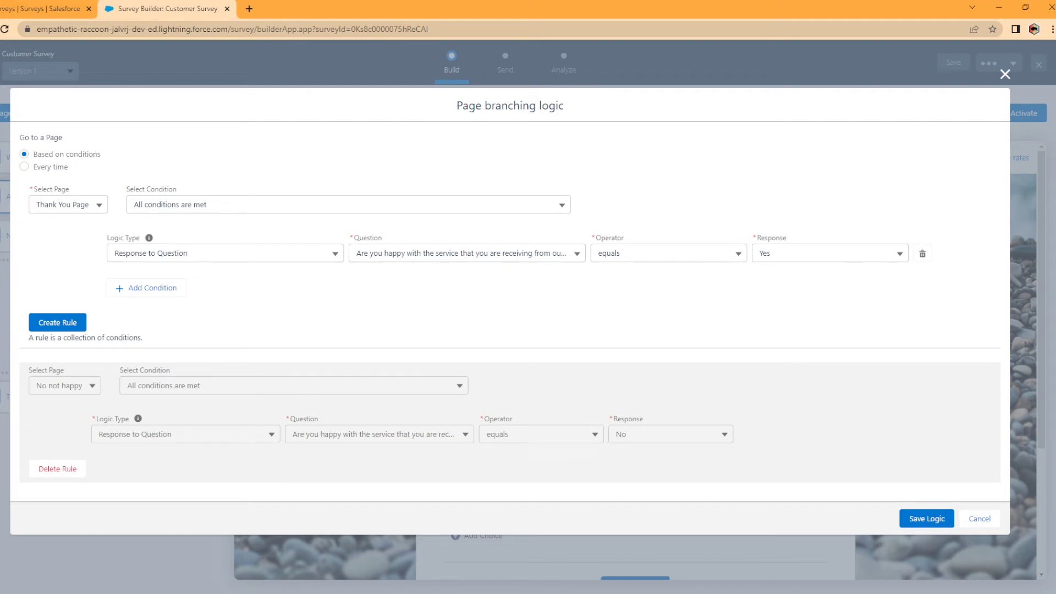
click(57, 323)
Save the page branching logic, then save the Customer Survey.
scroll(91, 439, down, 2)
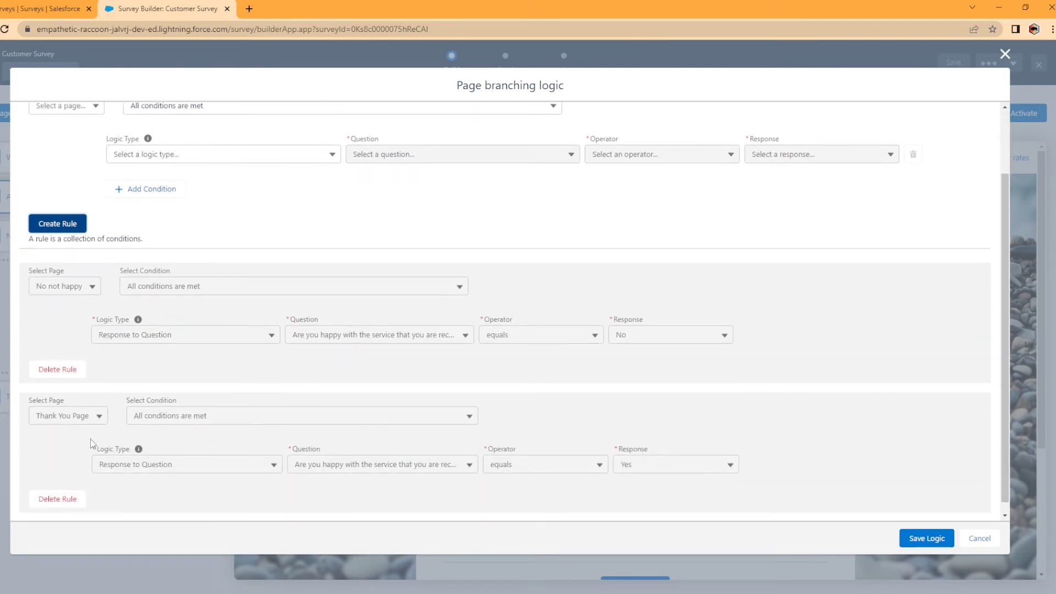
click(921, 544)
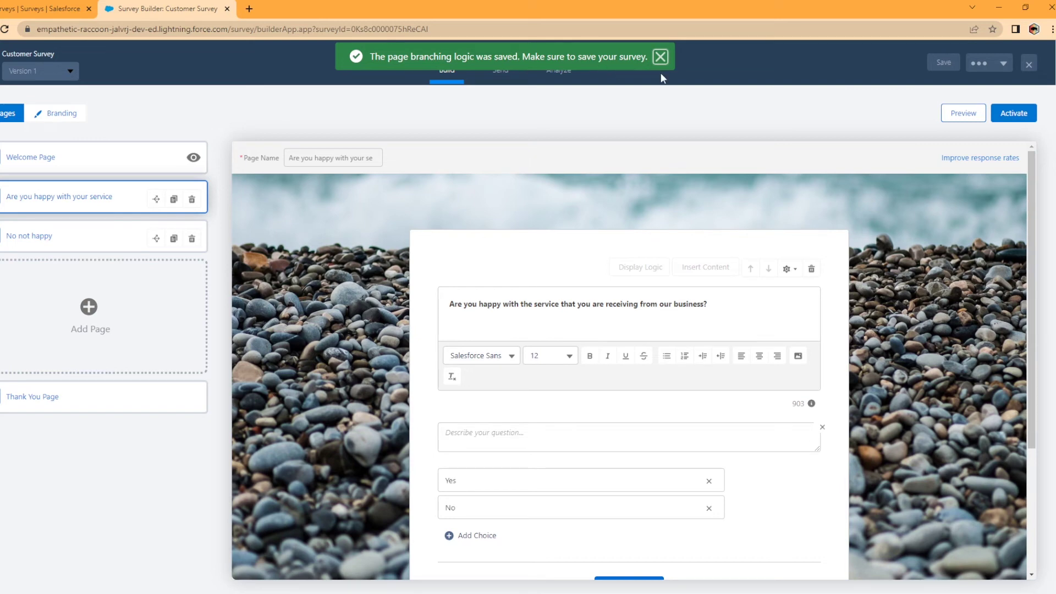
click(661, 57)
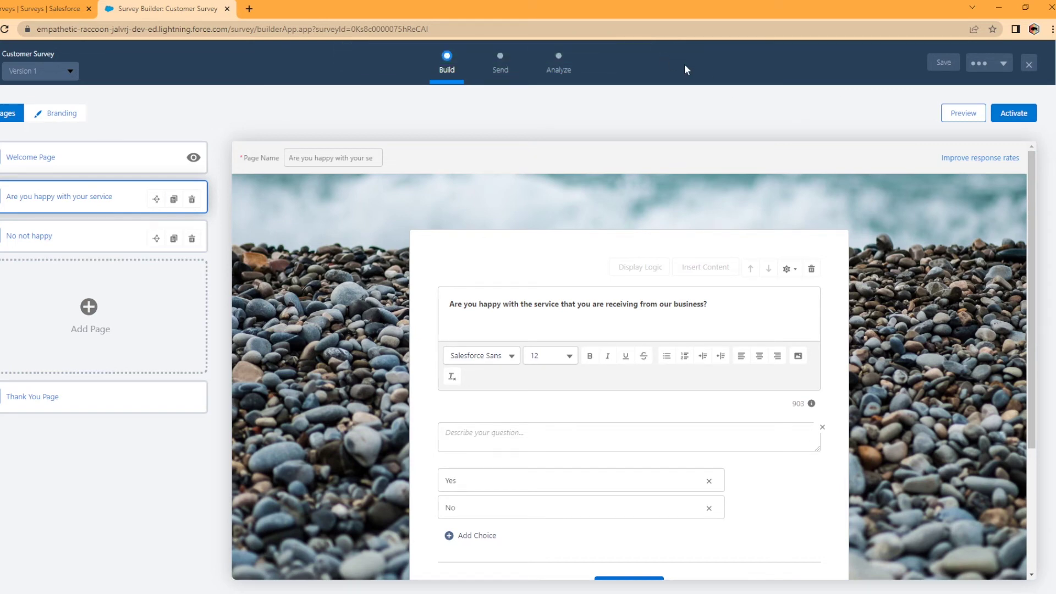
click(945, 63)
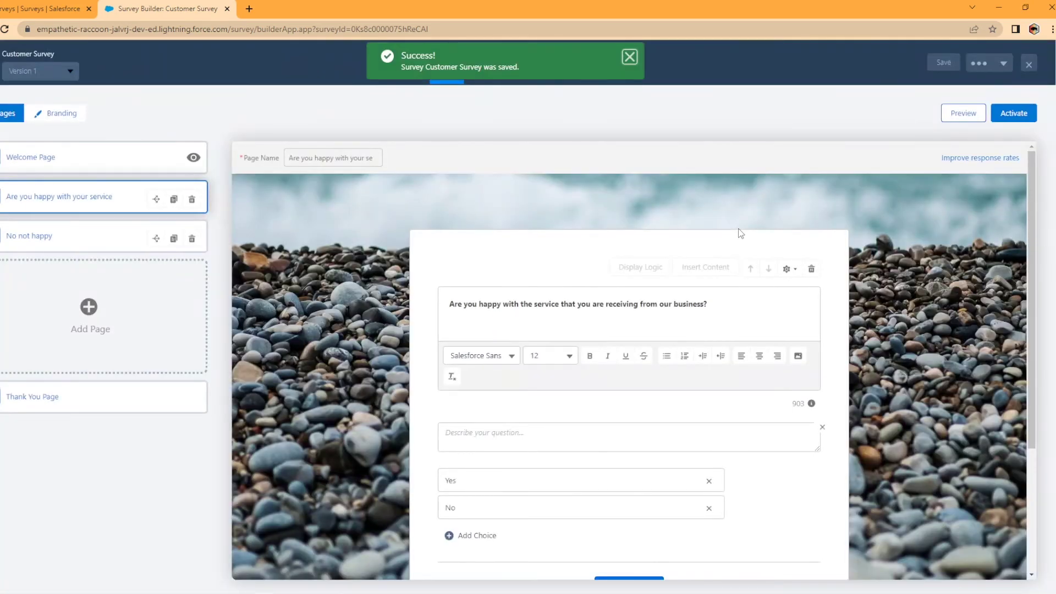
click(629, 56)
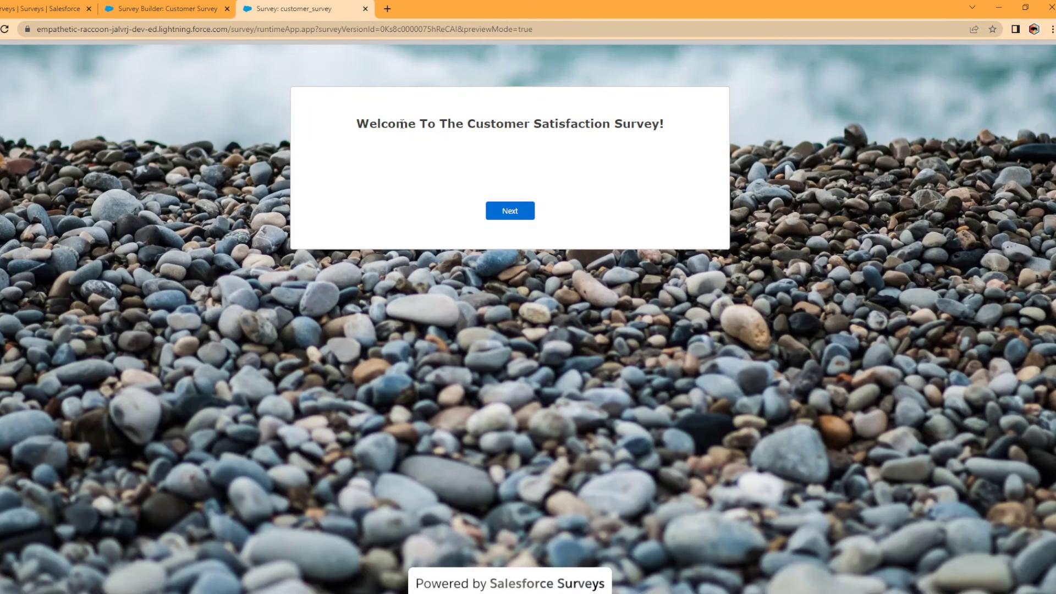
click(510, 212)
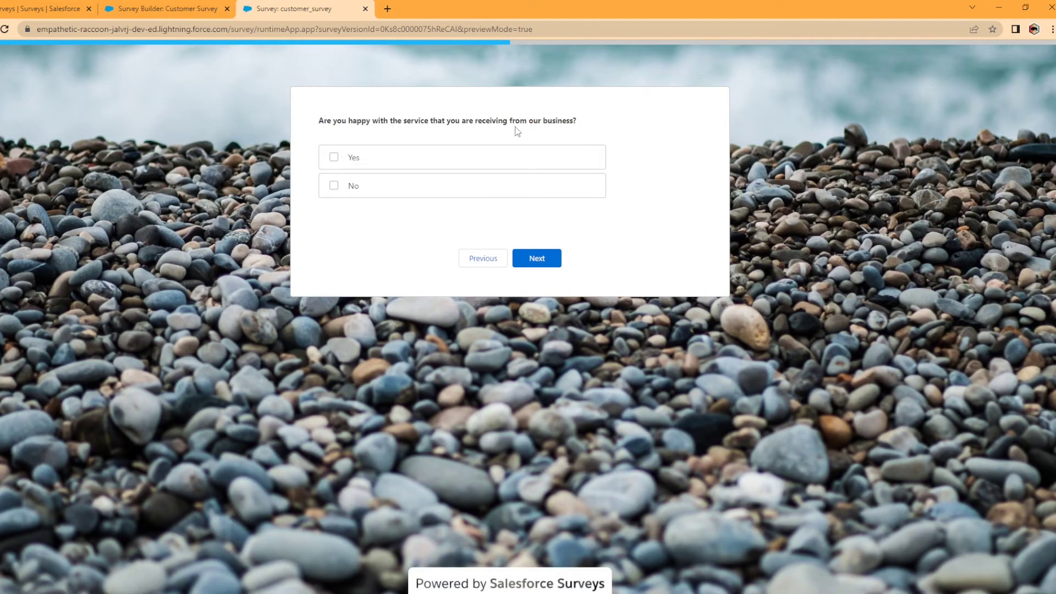
click(334, 157)
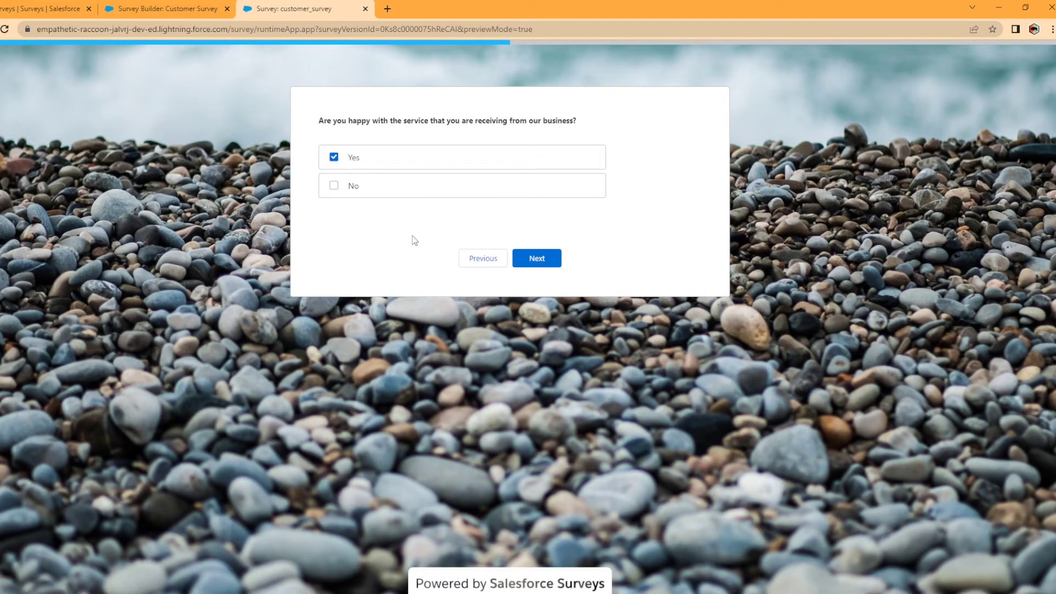
click(540, 261)
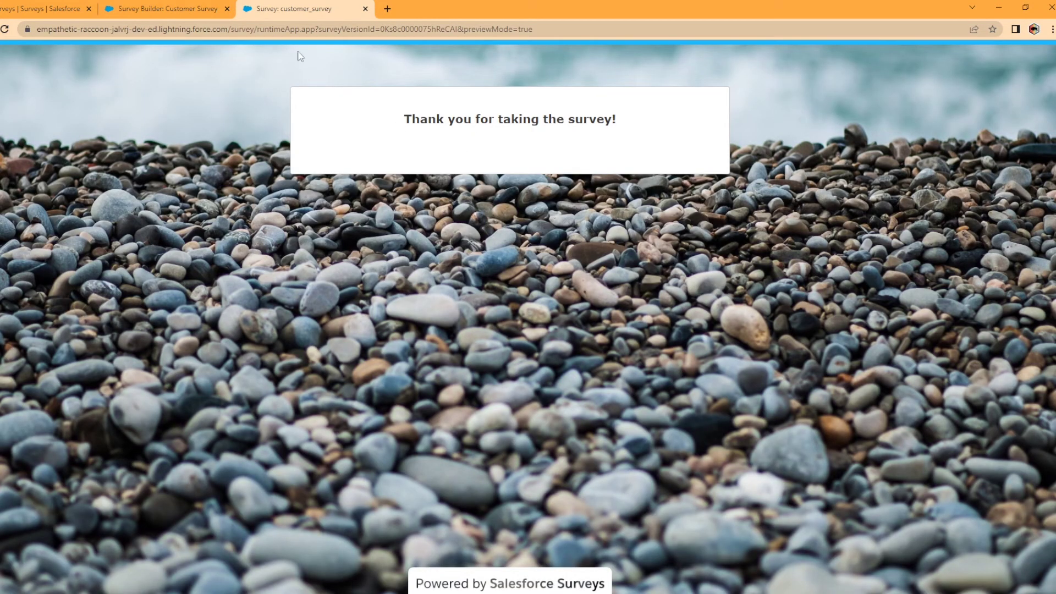
click(364, 9)
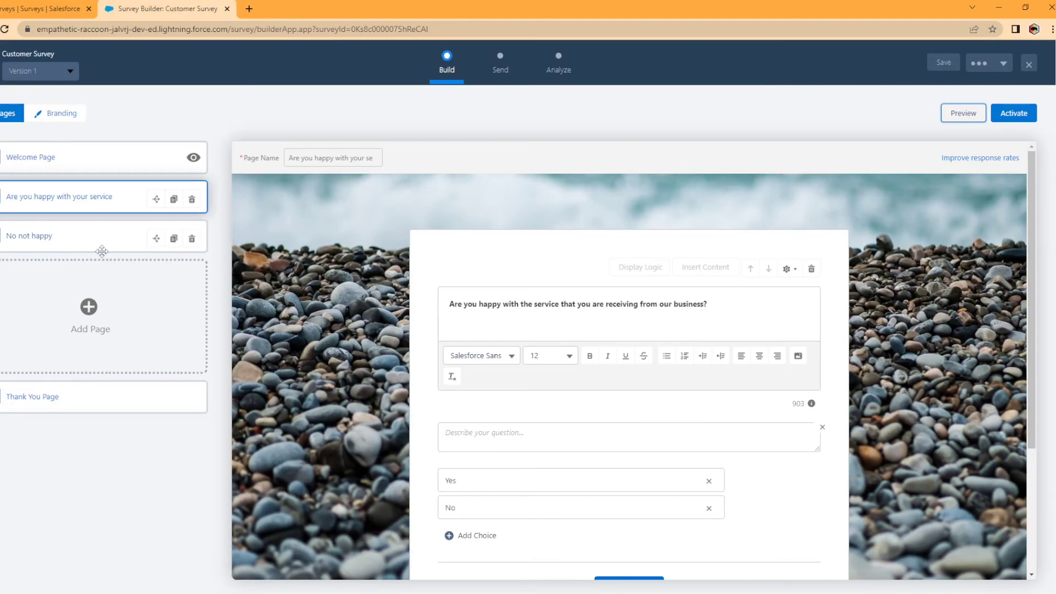
click(955, 118)
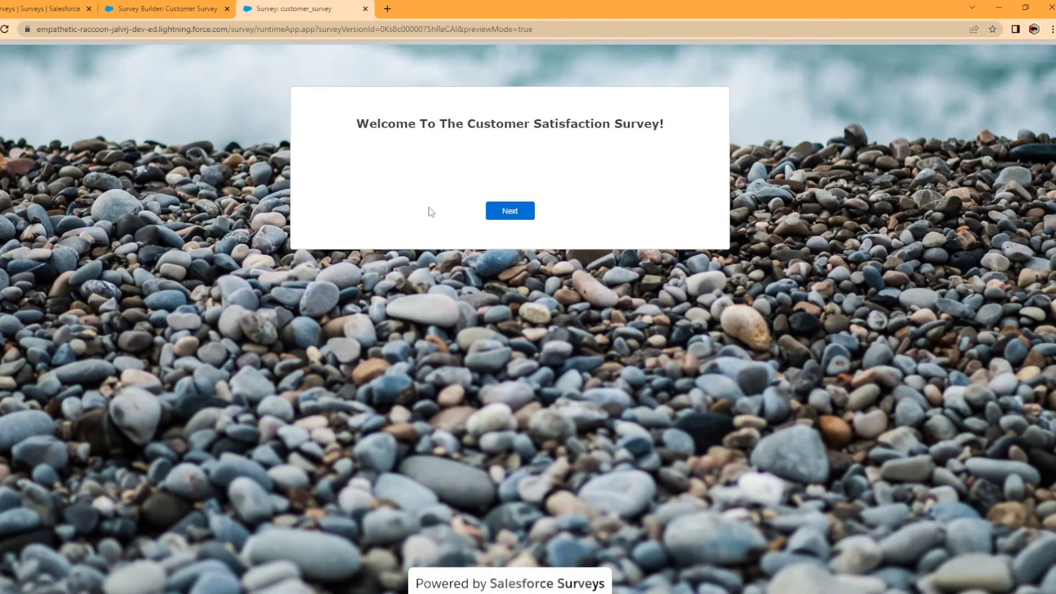
click(509, 212)
click(337, 191)
click(545, 259)
click(412, 174)
text(I a)
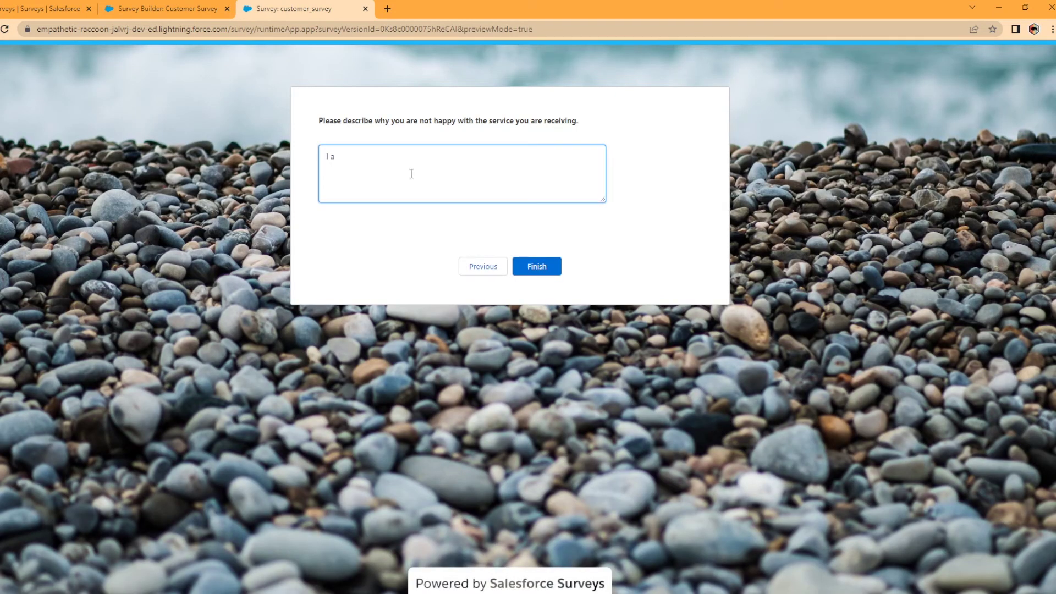
text(m not happy)
click(521, 266)
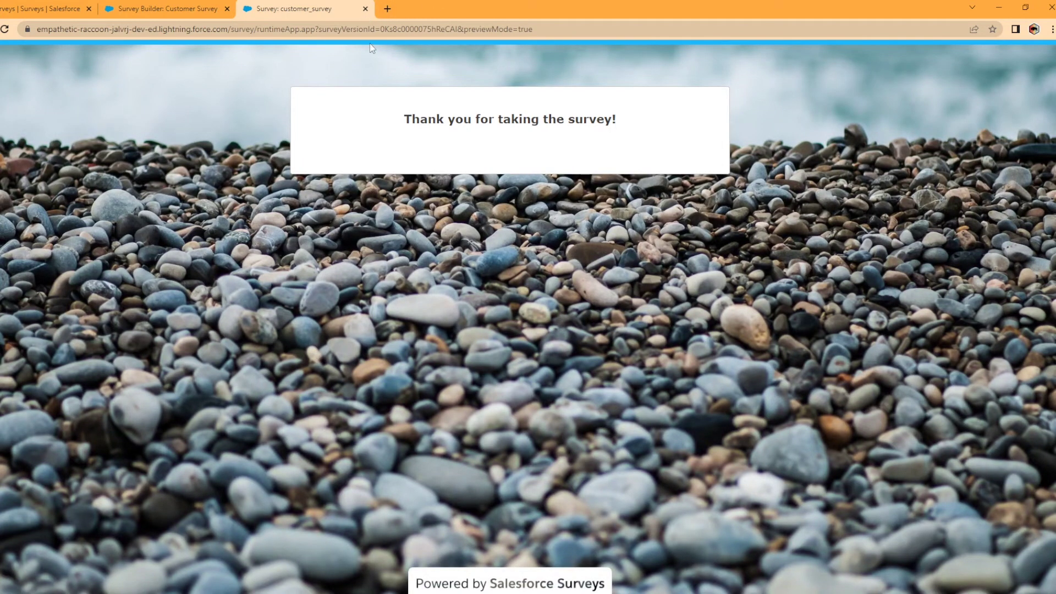
click(365, 9)
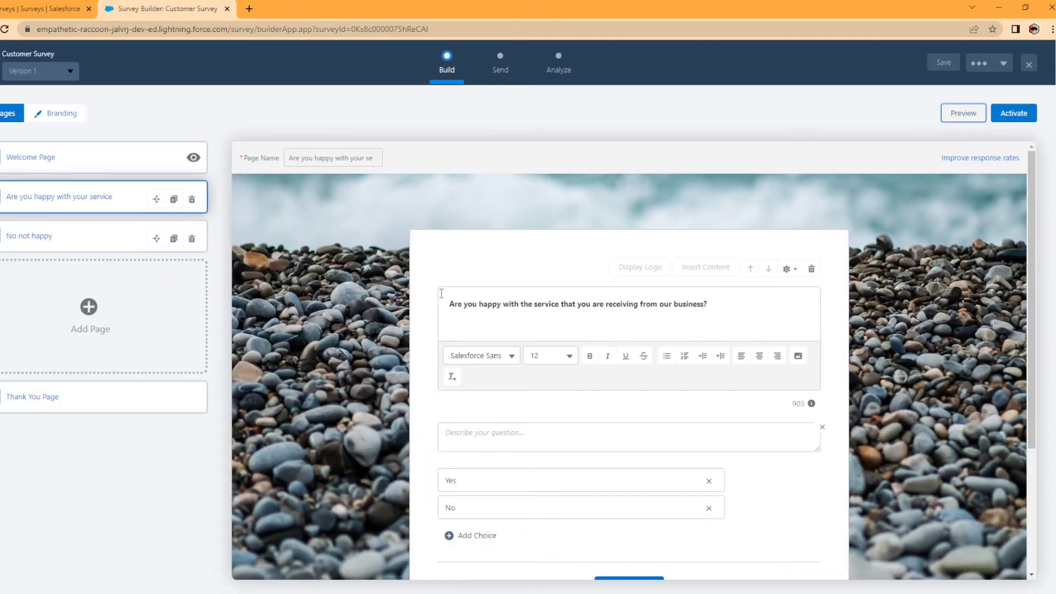
In the Branding settings, remove the pebble image under Background Image.
click(55, 113)
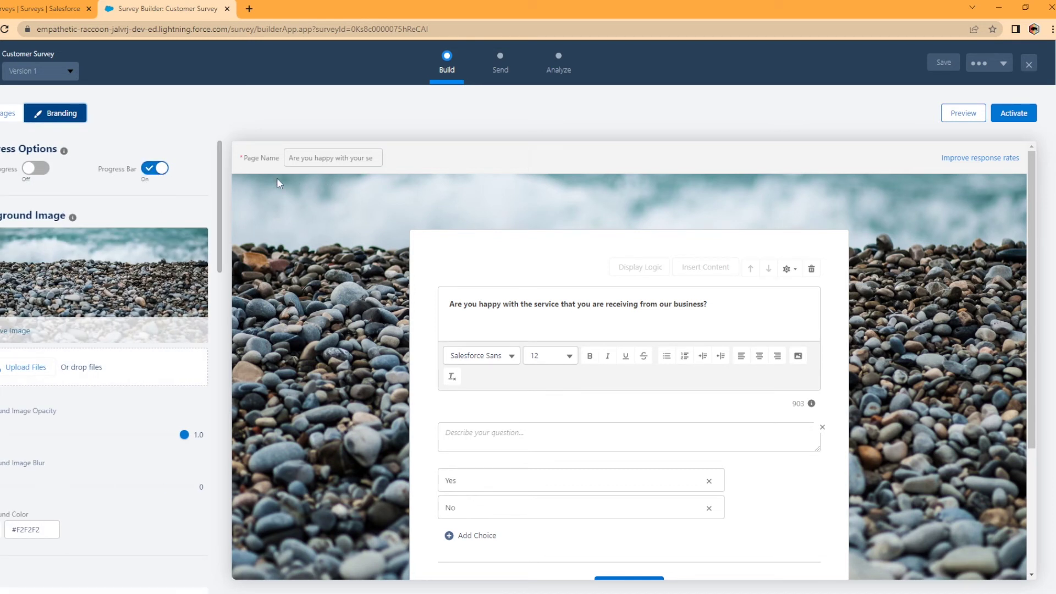
scroll(132, 352, down, 3)
scroll(134, 358, up, 2)
scroll(134, 364, up, 1)
scroll(153, 397, down, 5)
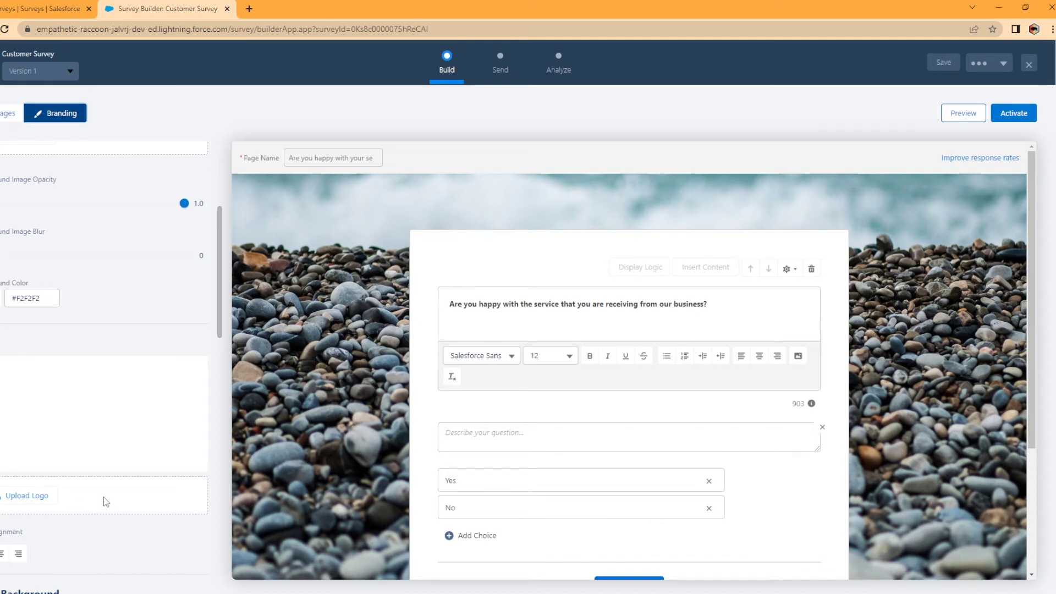
scroll(96, 491, down, 5)
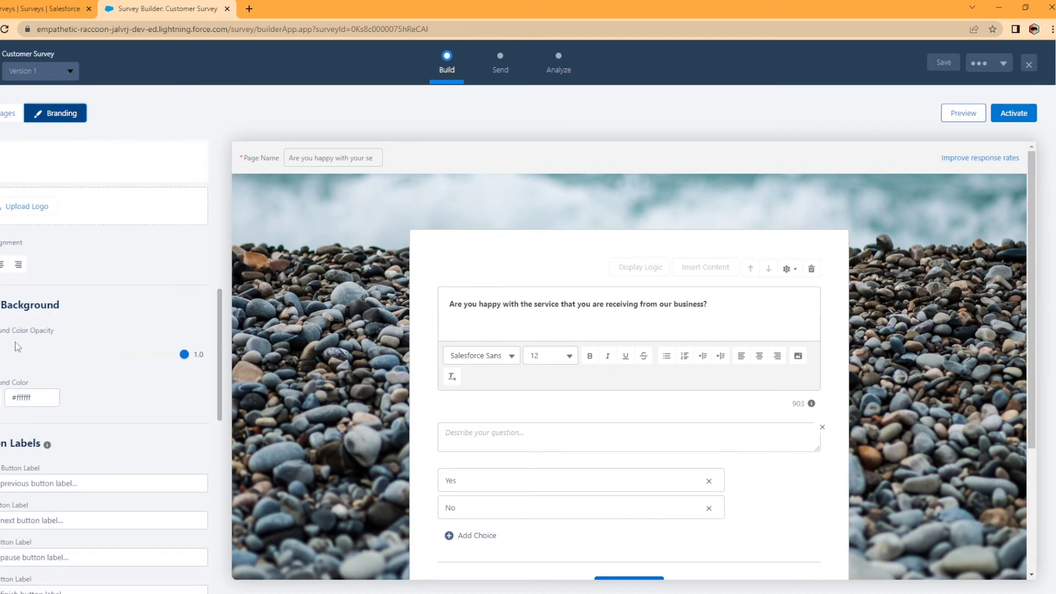
scroll(154, 482, down, 2)
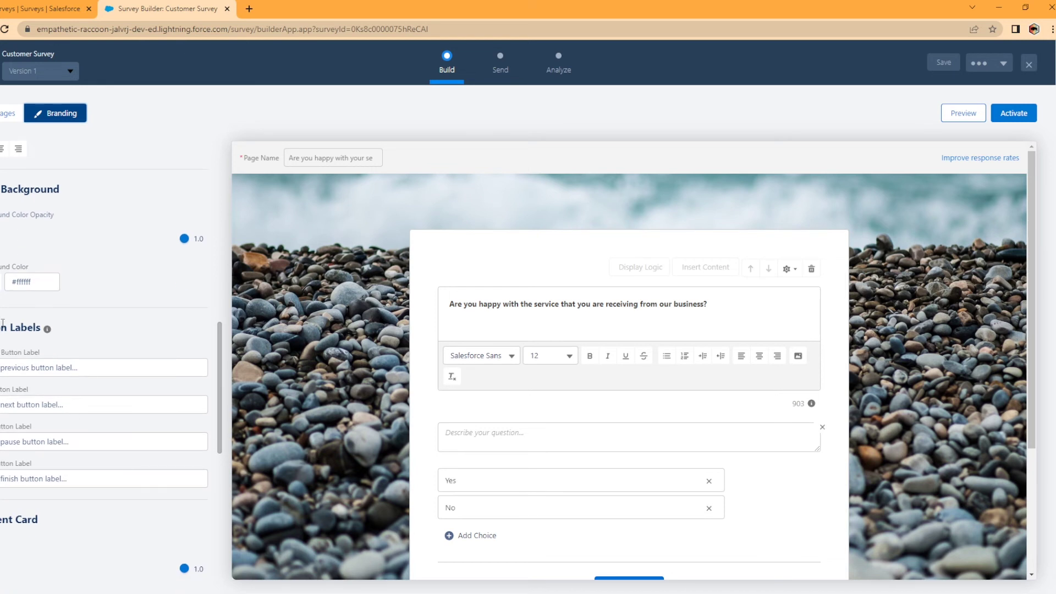
scroll(83, 460, down, 5)
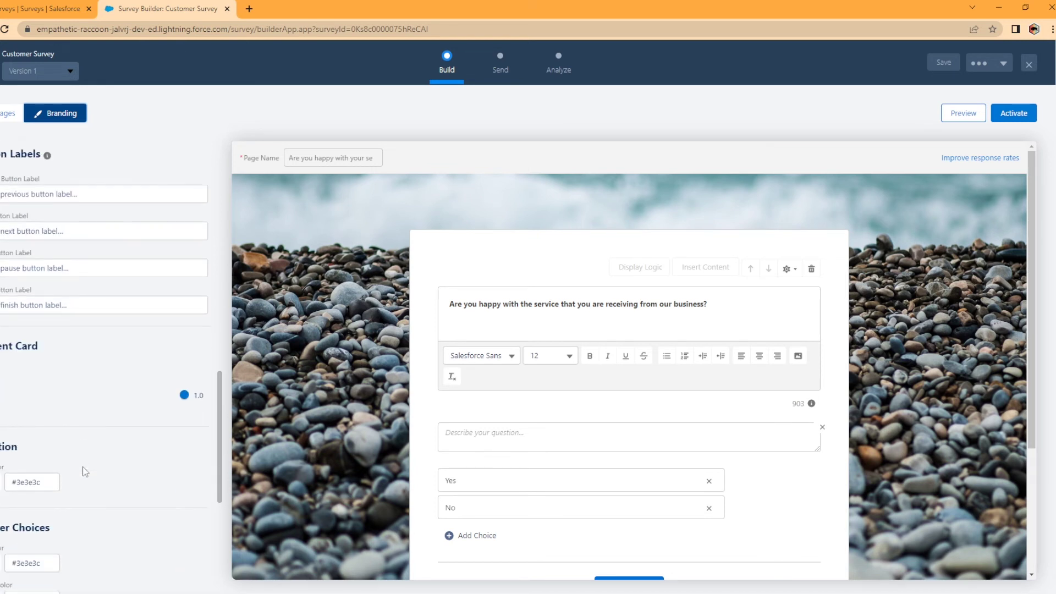
scroll(118, 490, down, 3)
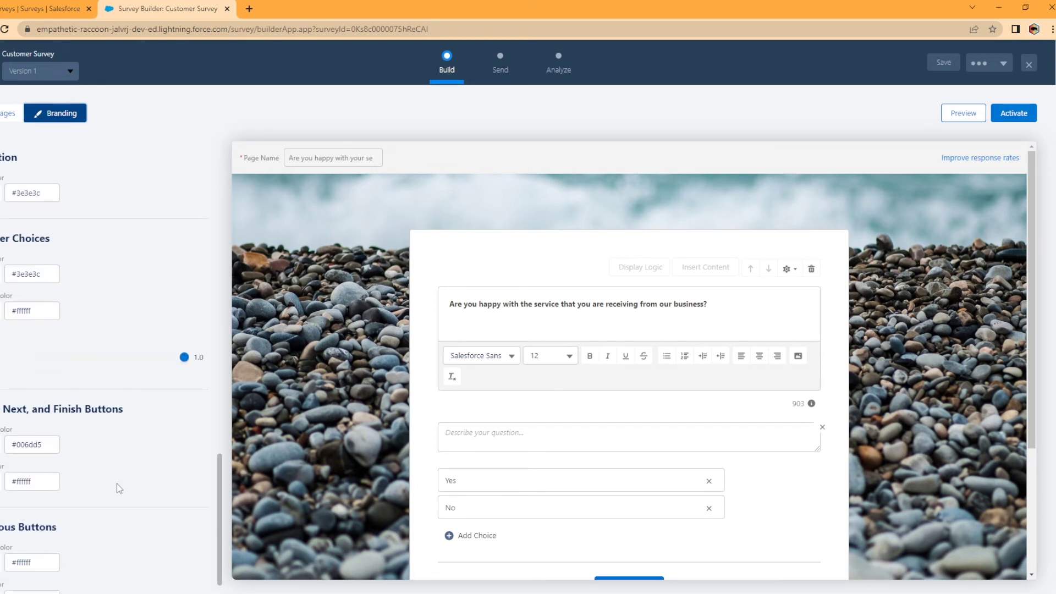
scroll(99, 485, down, 1)
scroll(102, 487, up, 10)
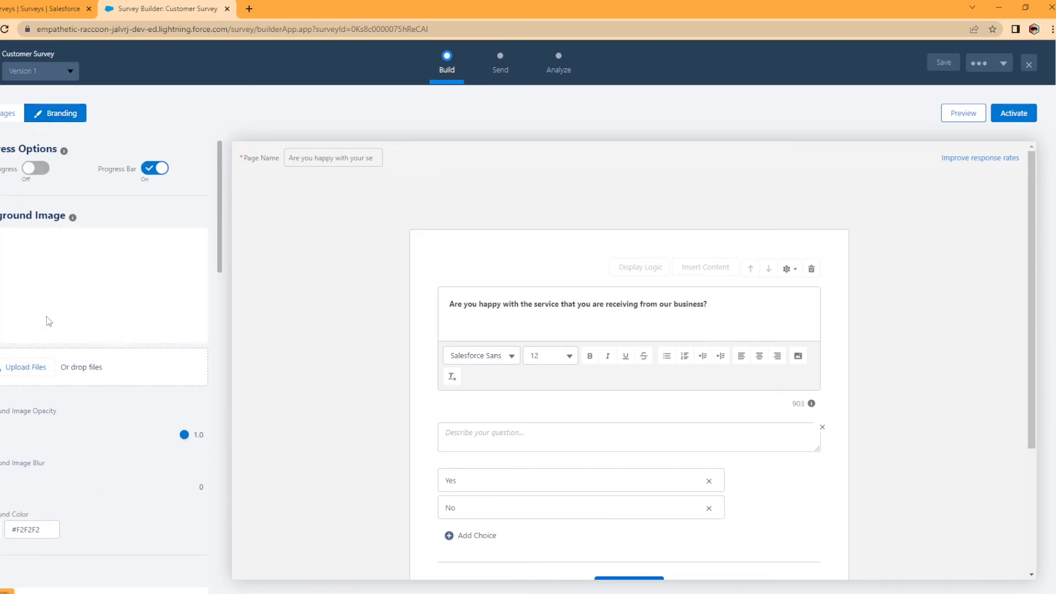
click(16, 330)
scroll(64, 385, down, 4)
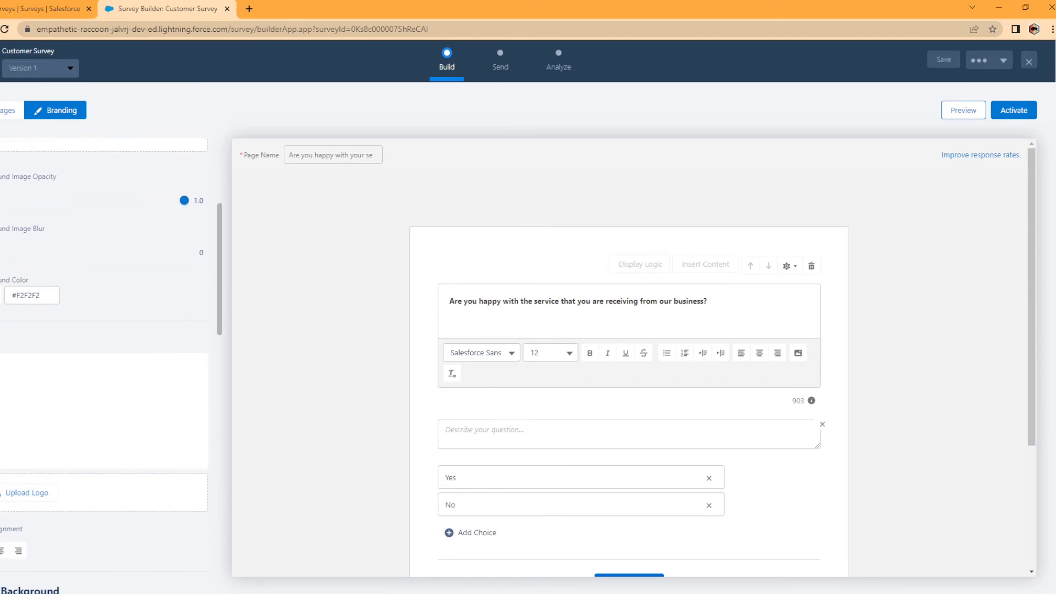
Upload the BlueRidge logo file as the header logo, center it, and check the preview.
click(45, 496)
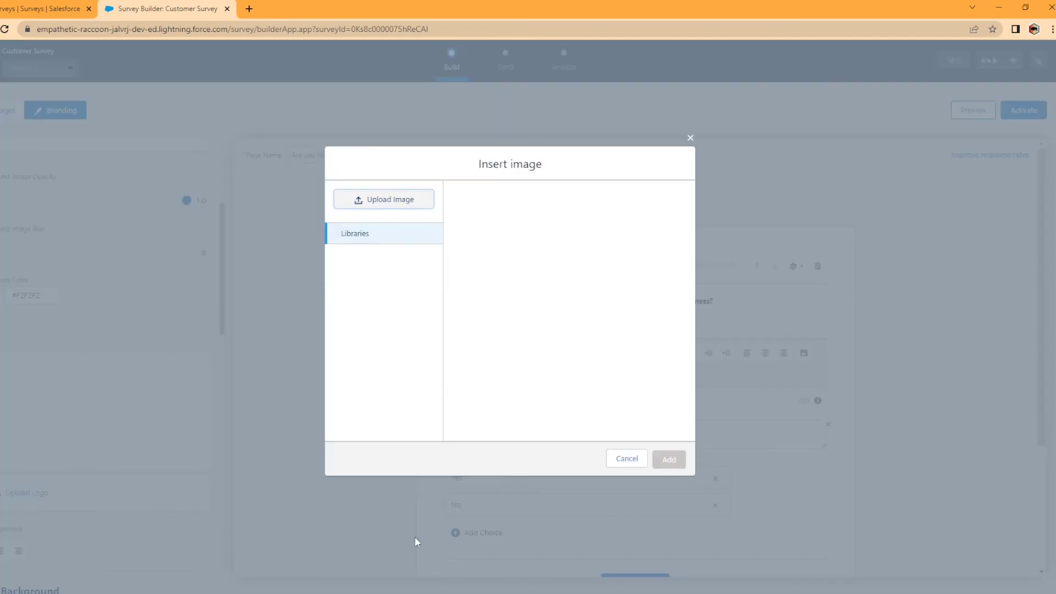
click(411, 199)
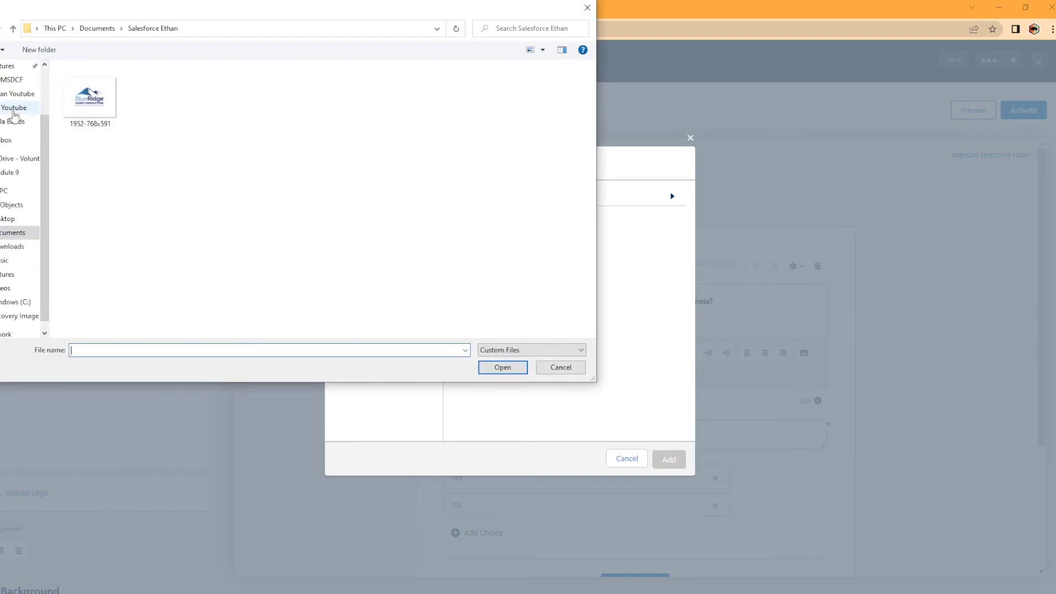
click(102, 101)
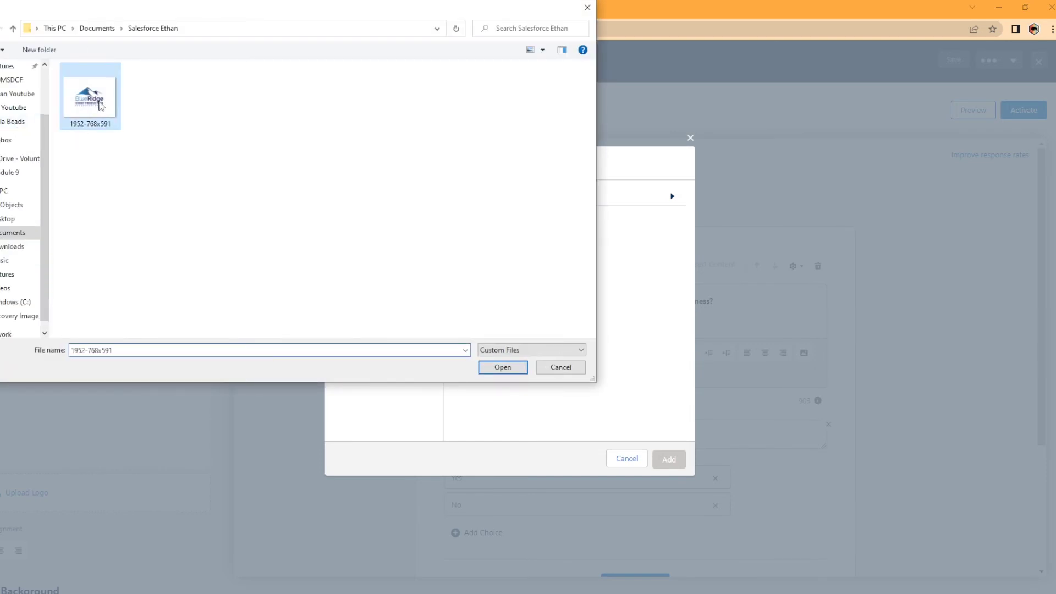
click(508, 371)
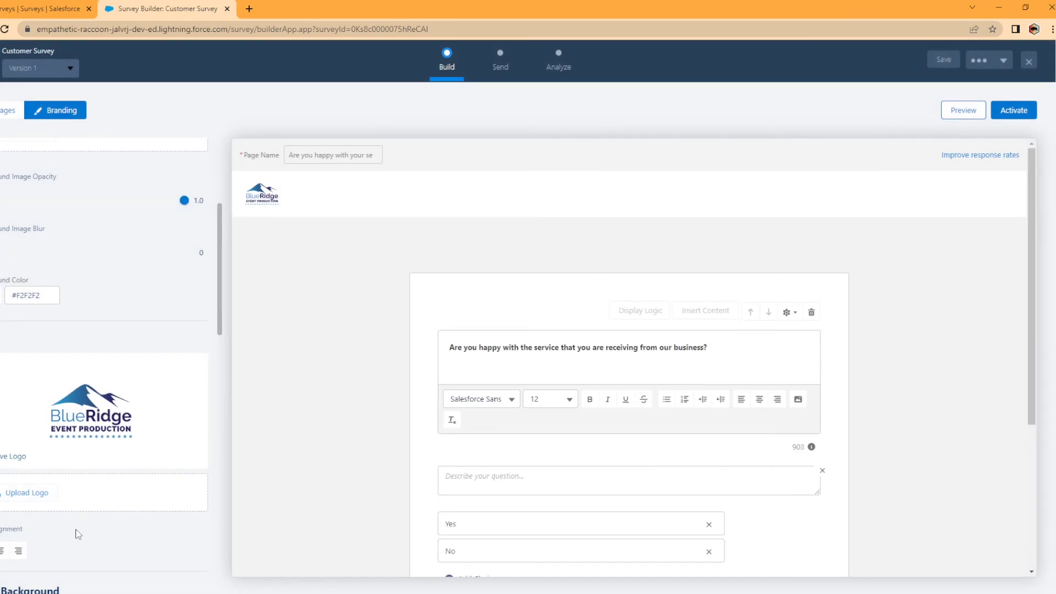
click(4, 549)
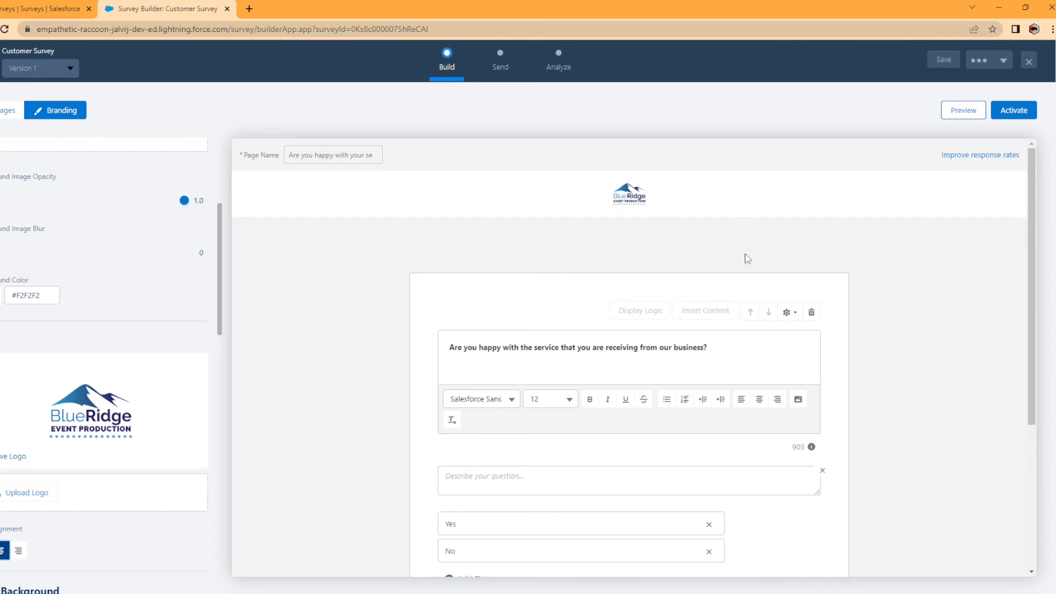
click(963, 110)
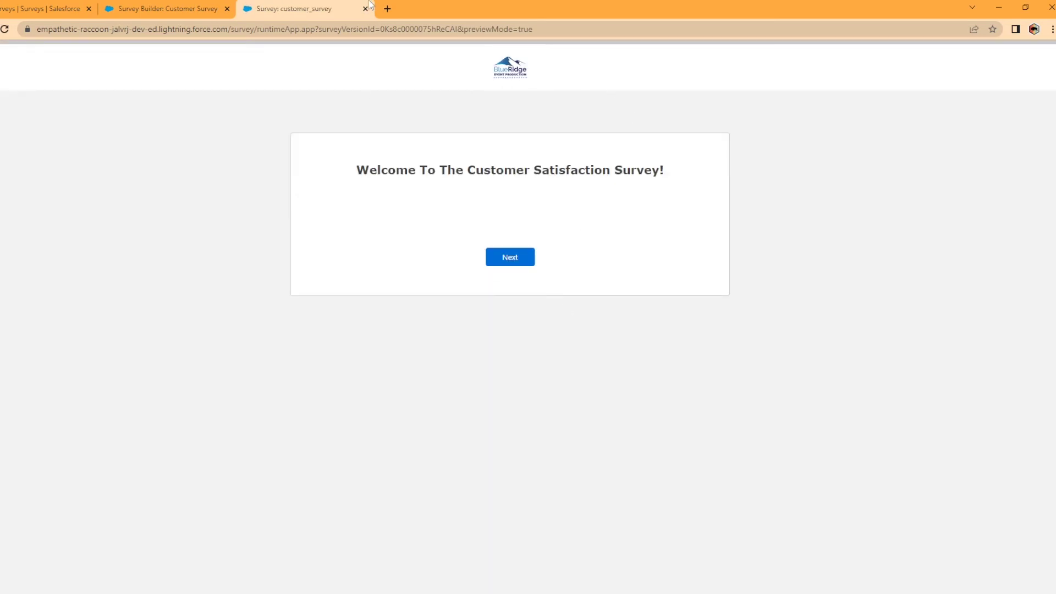
click(365, 9)
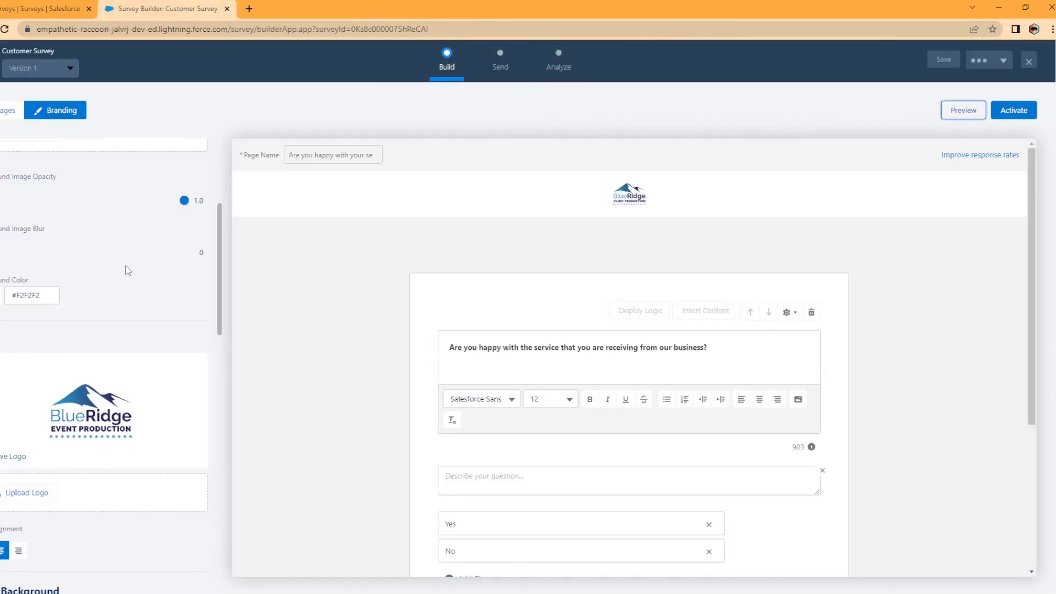
Set the BlueRidge logo file as the survey's background image.
scroll(125, 263, up, 4)
click(37, 366)
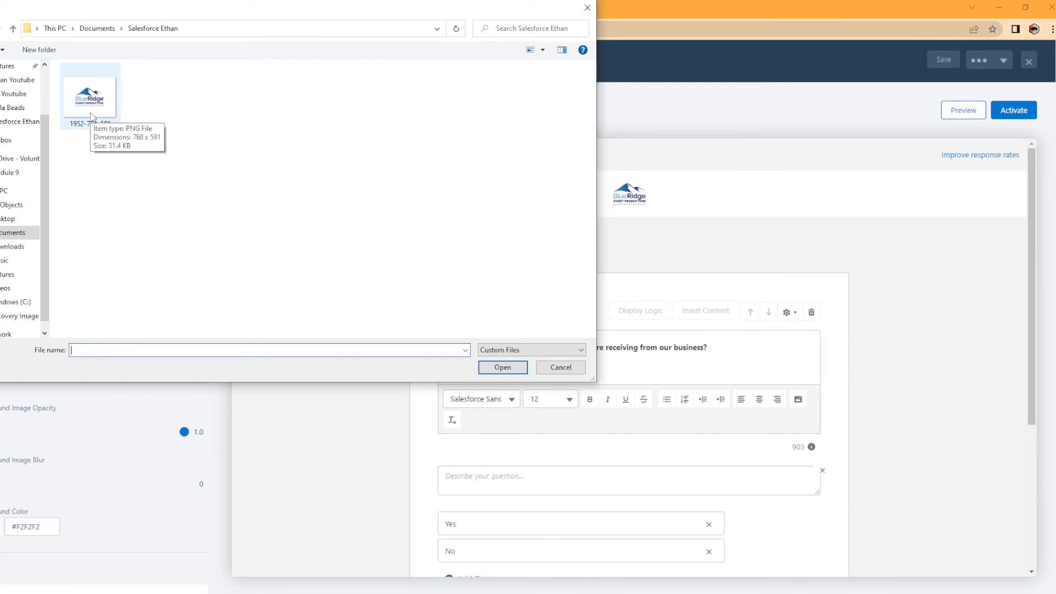
click(91, 115)
click(503, 367)
scroll(846, 349, down, 4)
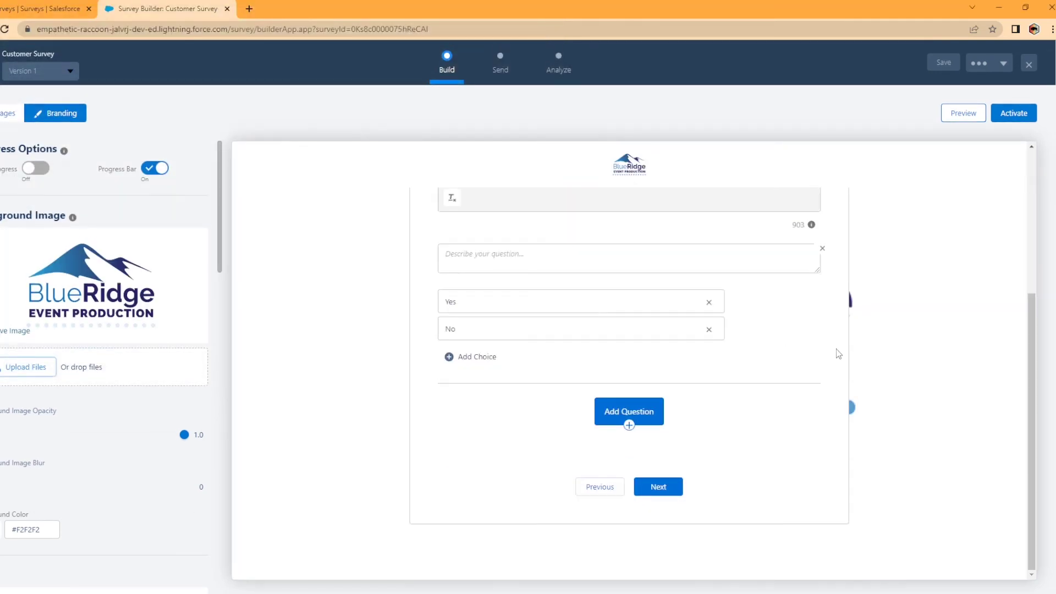
scroll(962, 339, up, 4)
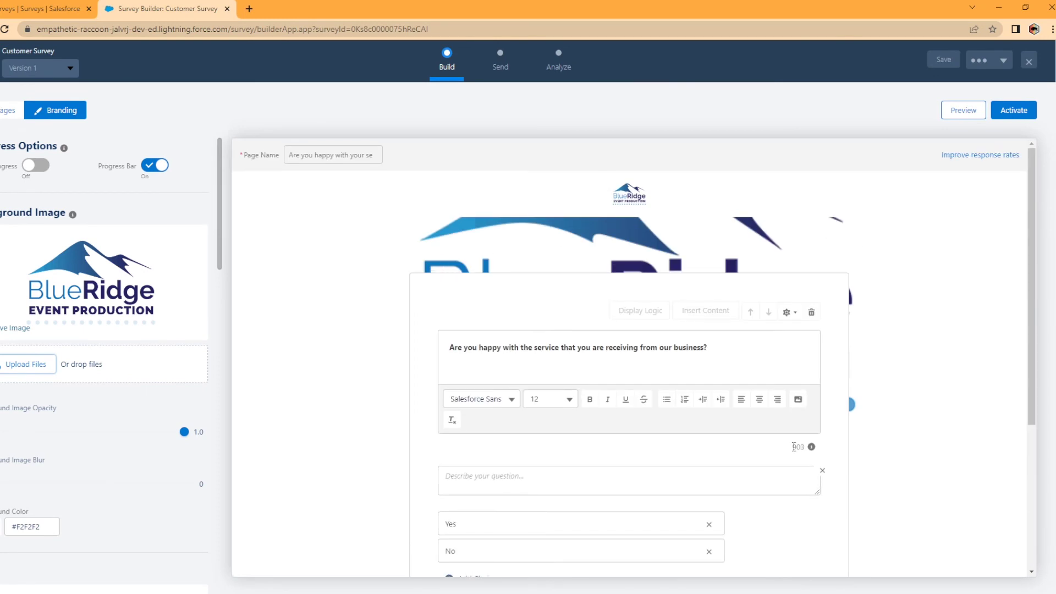
Preview the survey, then remove the BlueRidge background image again.
click(960, 110)
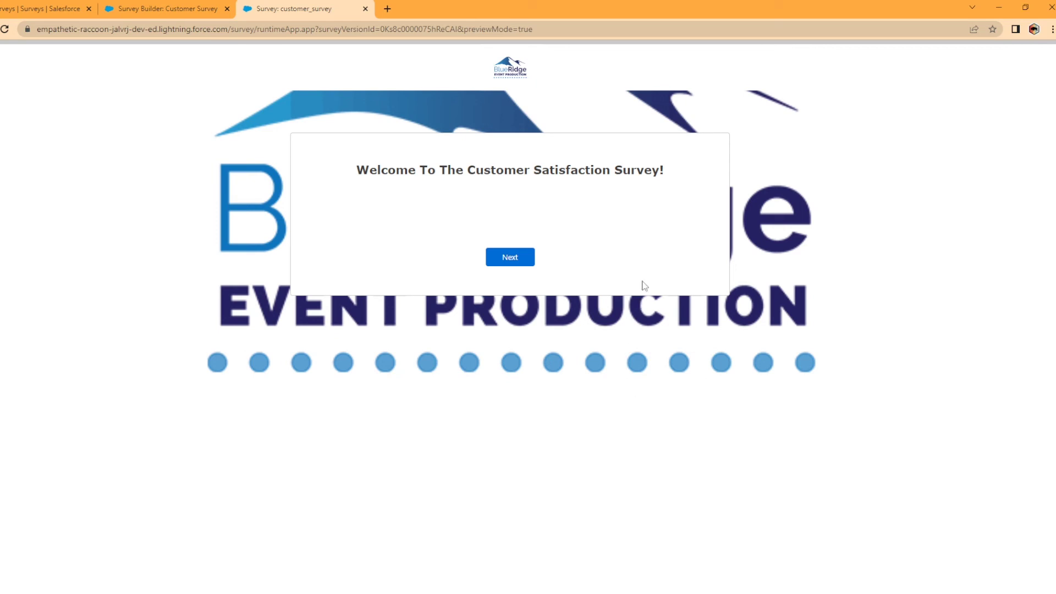
click(365, 9)
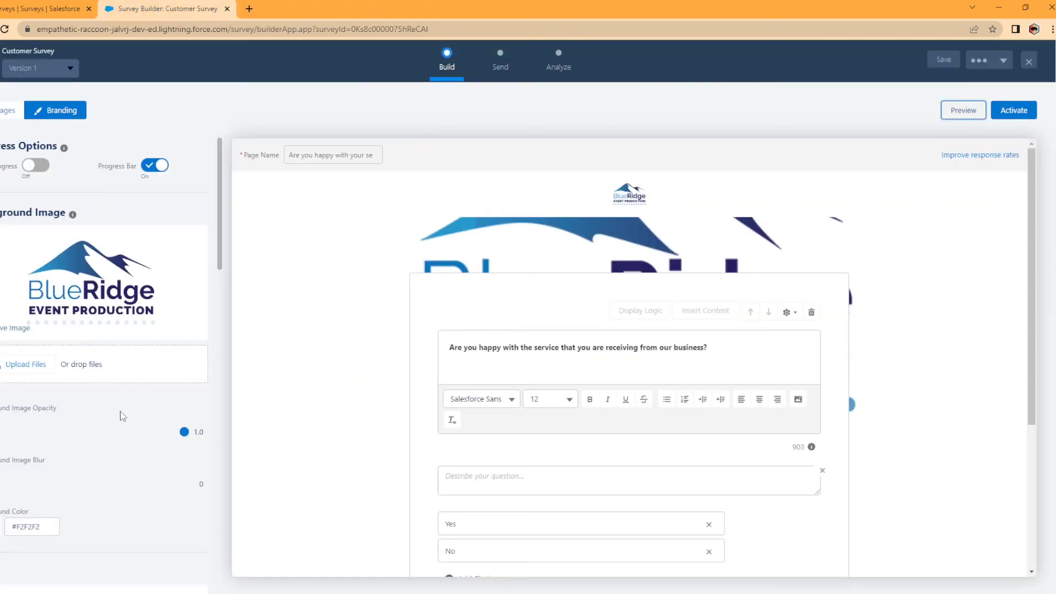
click(12, 330)
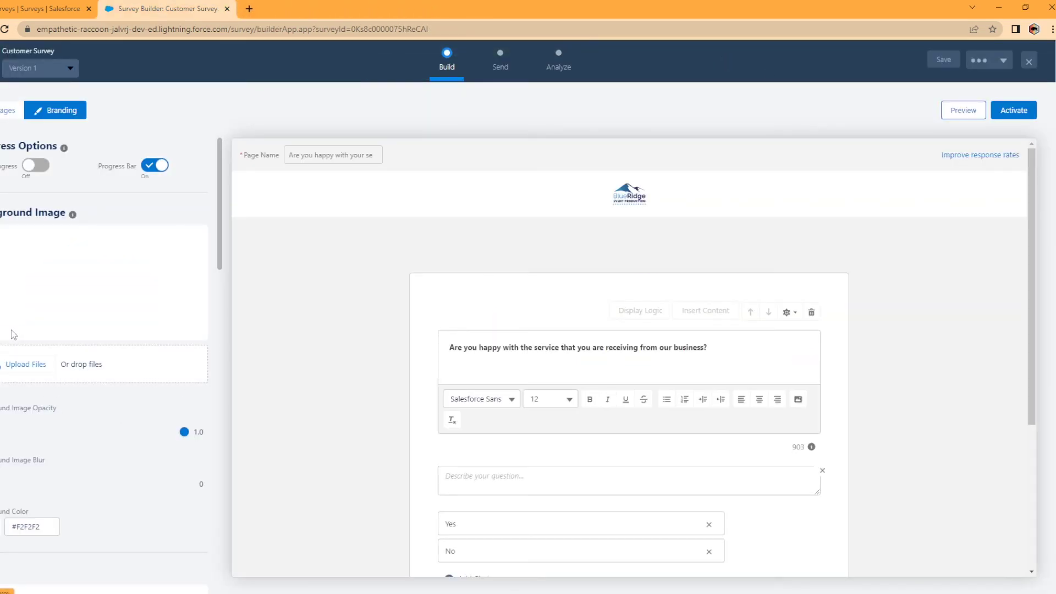
scroll(36, 338, down, 8)
scroll(69, 407, down, 6)
scroll(90, 302, up, 10)
From the Pages view, activate the Customer Survey and confirm with Got It.
click(8, 110)
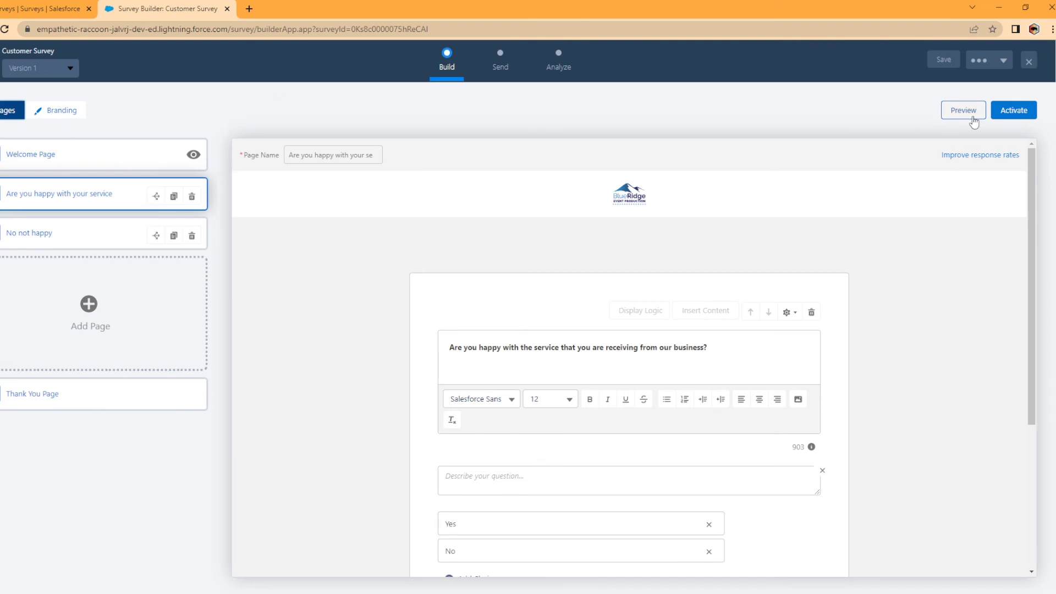
click(1015, 113)
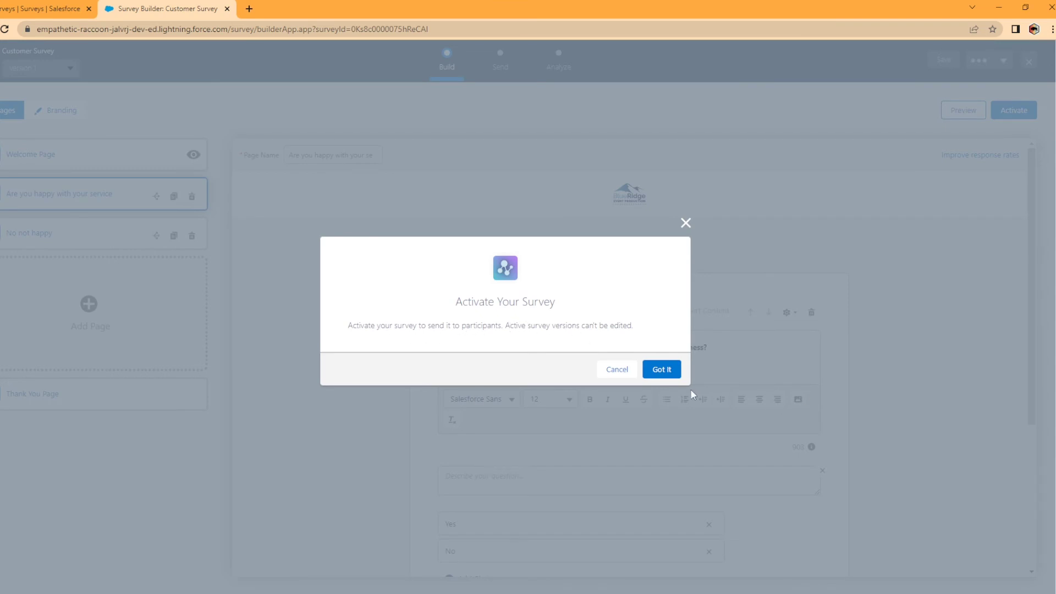
click(672, 370)
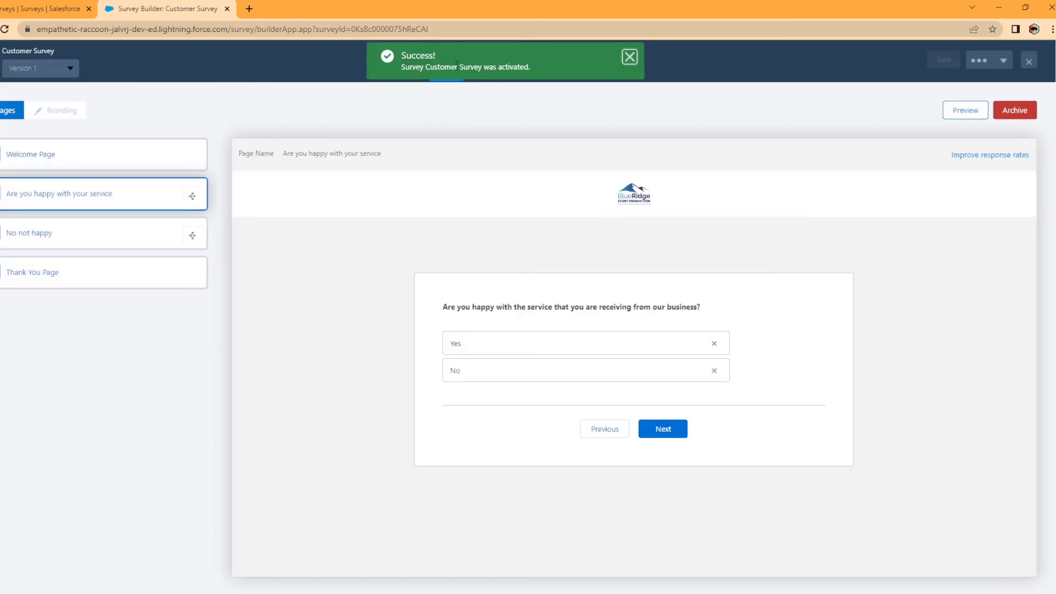
click(630, 56)
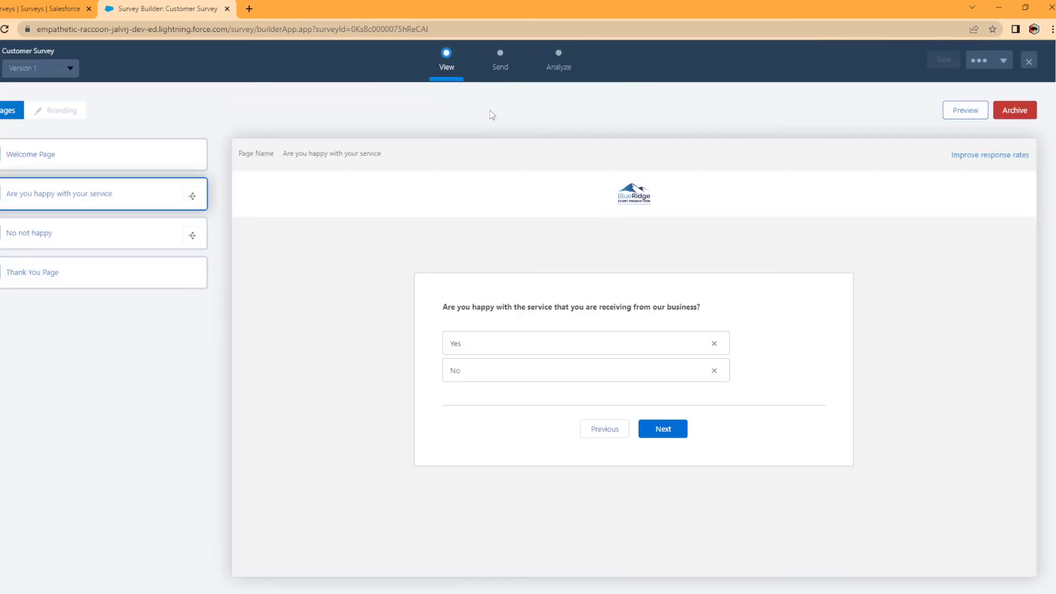
Generate the survey invitation and copy the link for participants inside the company.
click(498, 65)
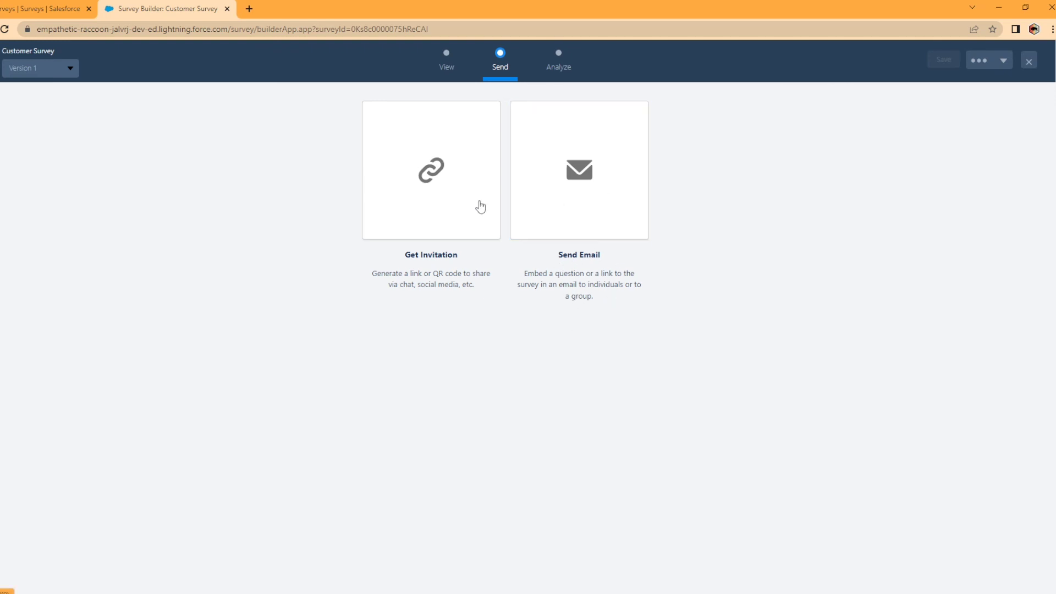
click(408, 167)
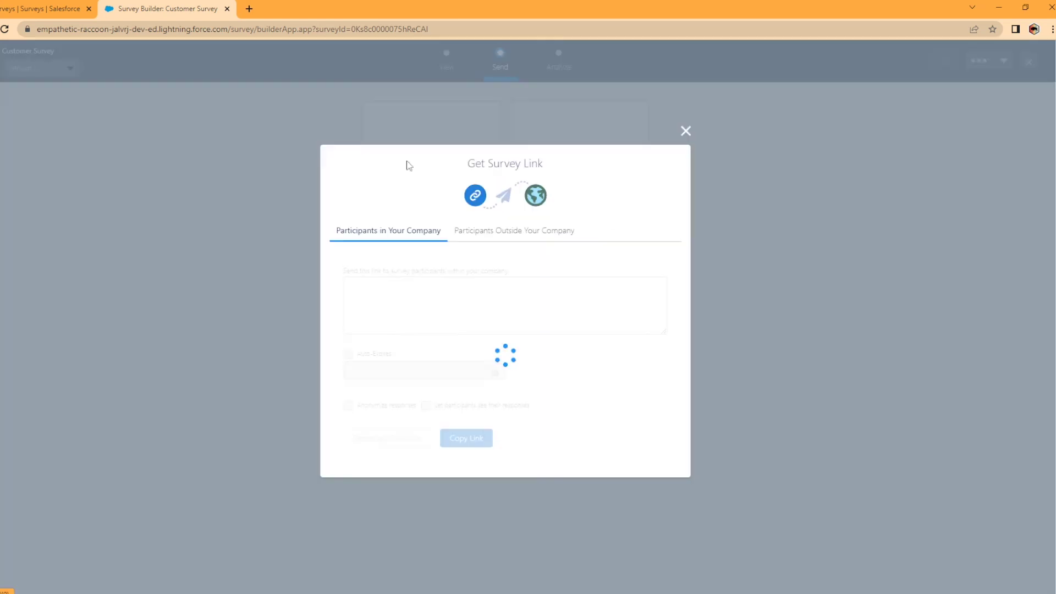
drag(443, 323, 337, 273)
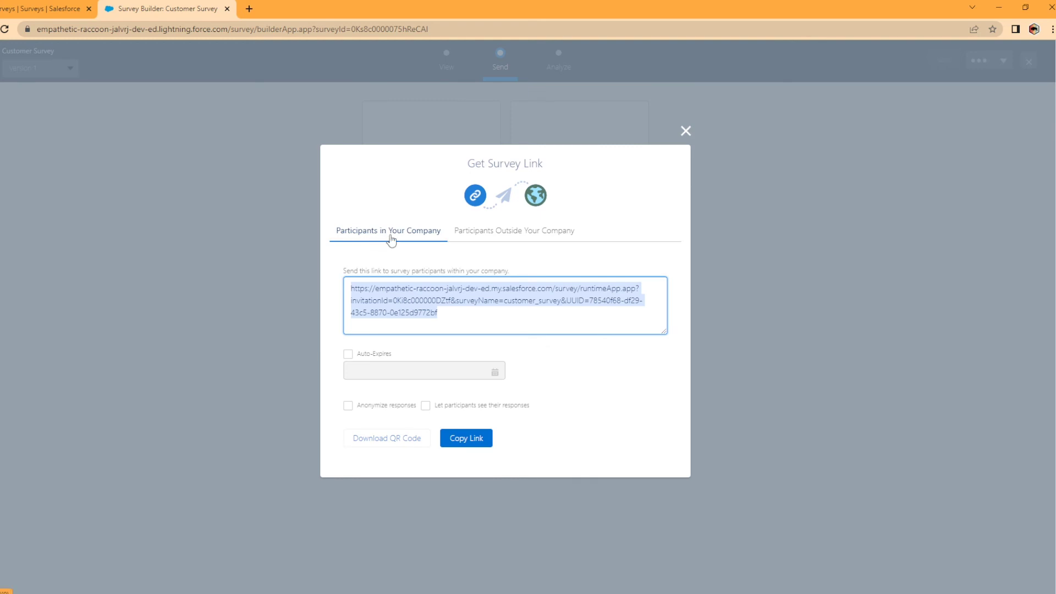
click(515, 231)
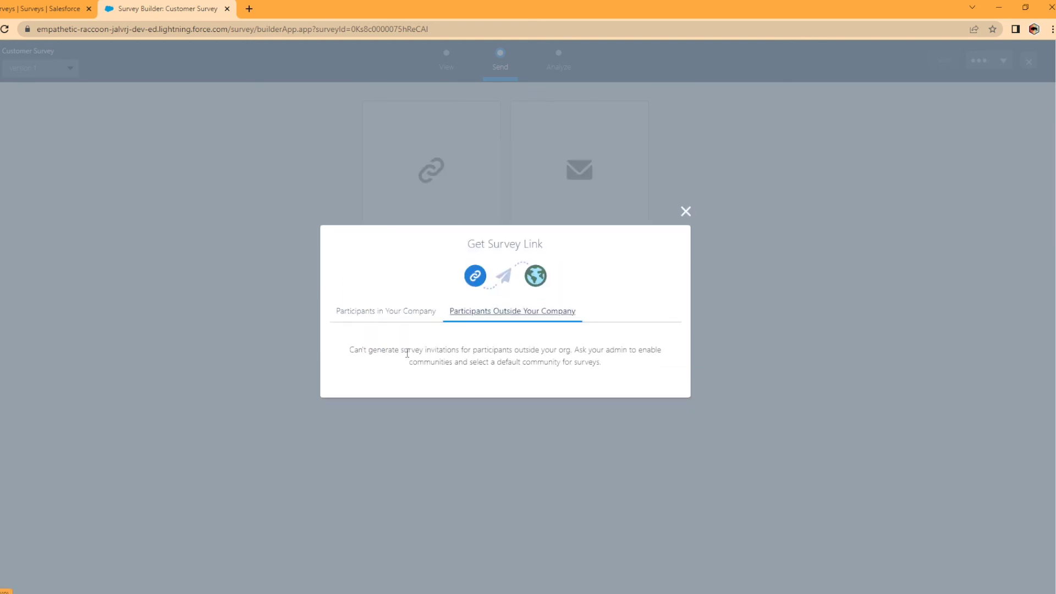
click(404, 311)
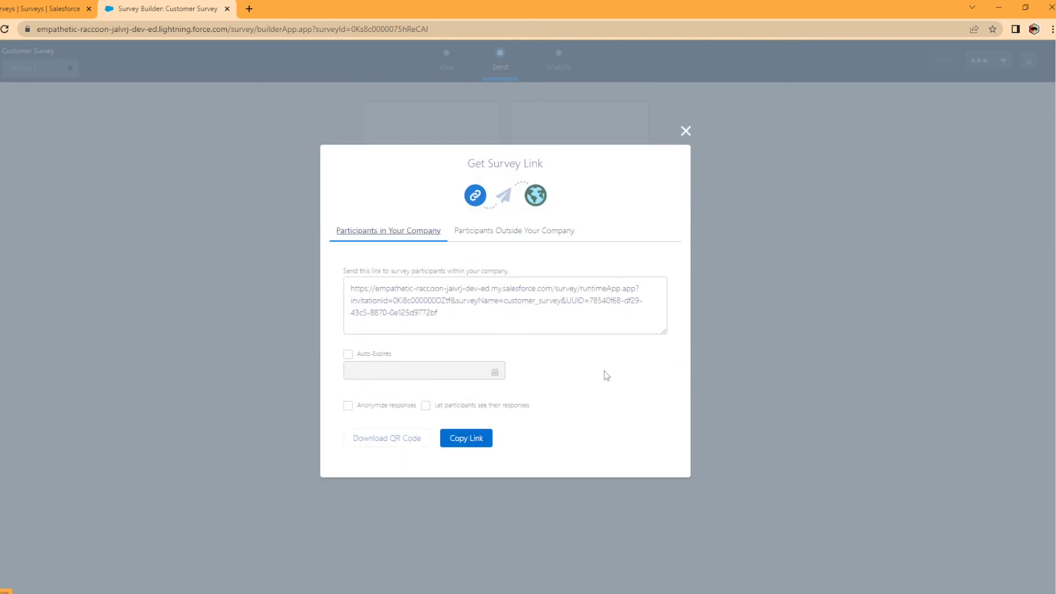
click(473, 438)
click(686, 131)
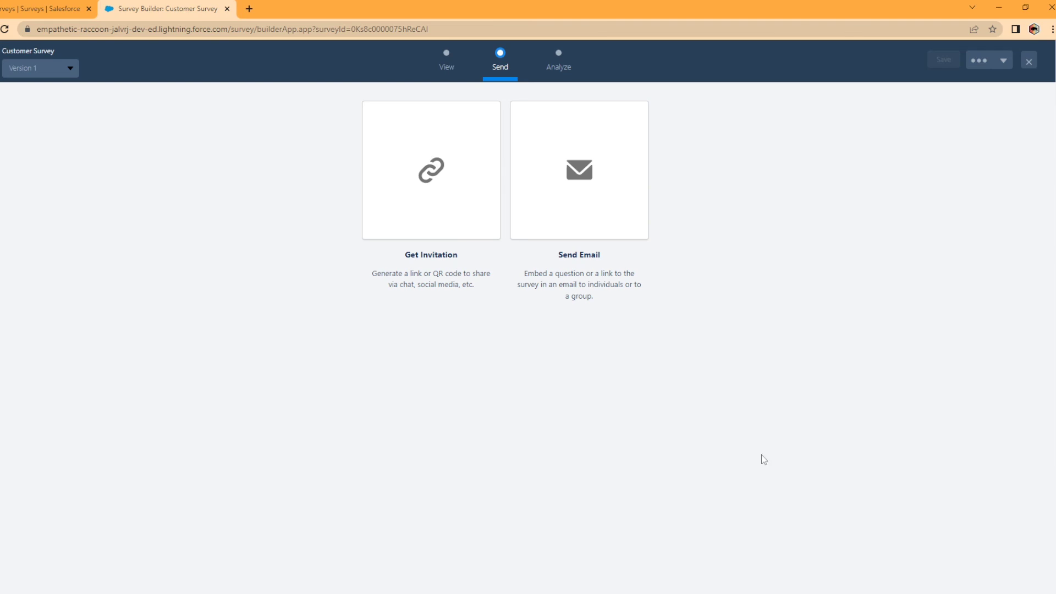
Submit a response answering No with 'I am not happy because of slow response time.', then open Analyze.
click(564, 68)
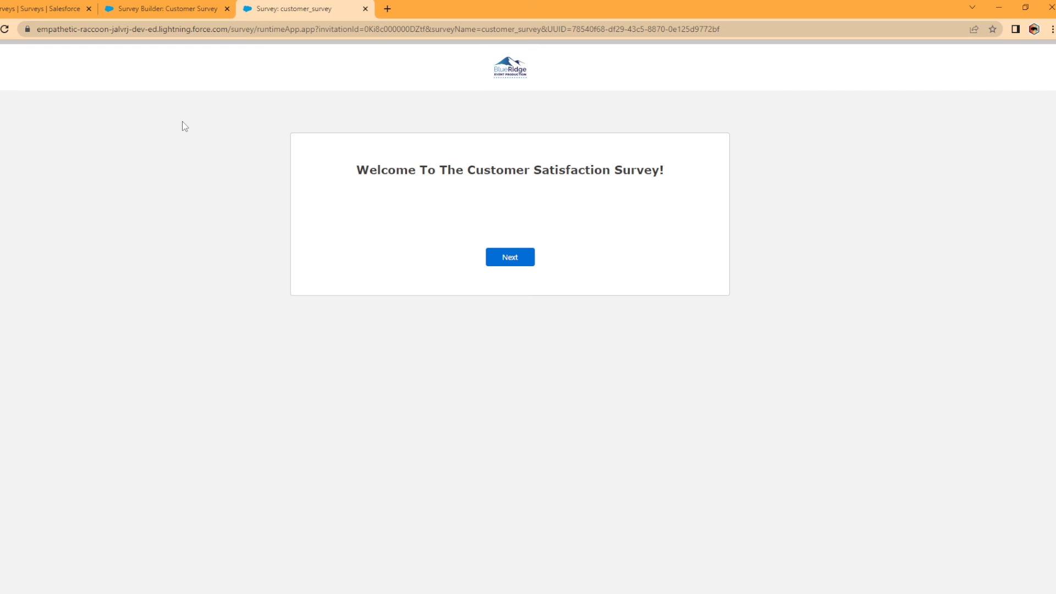
click(514, 261)
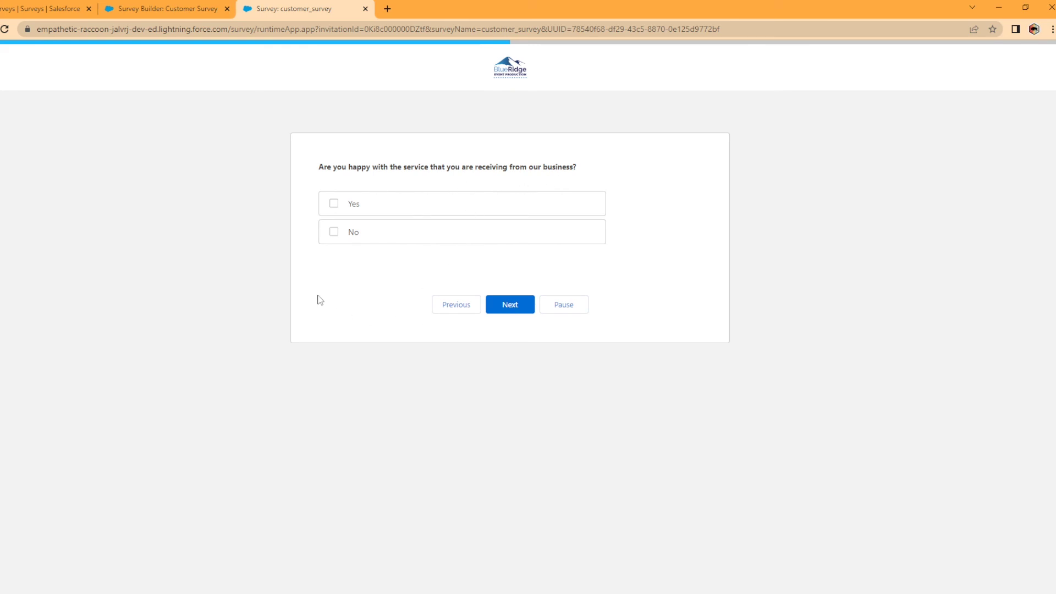
click(334, 235)
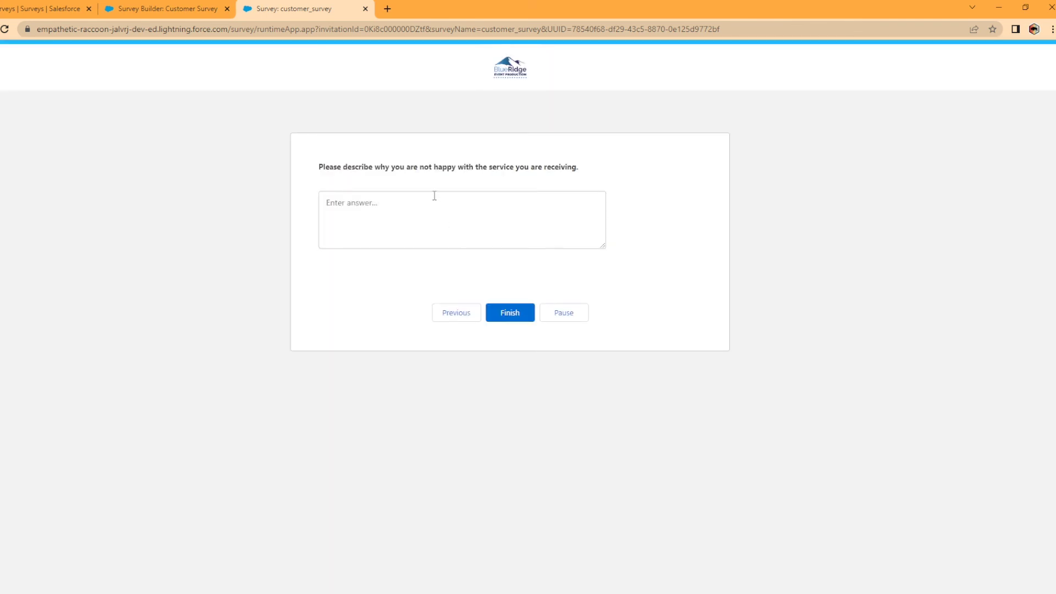
click(435, 196)
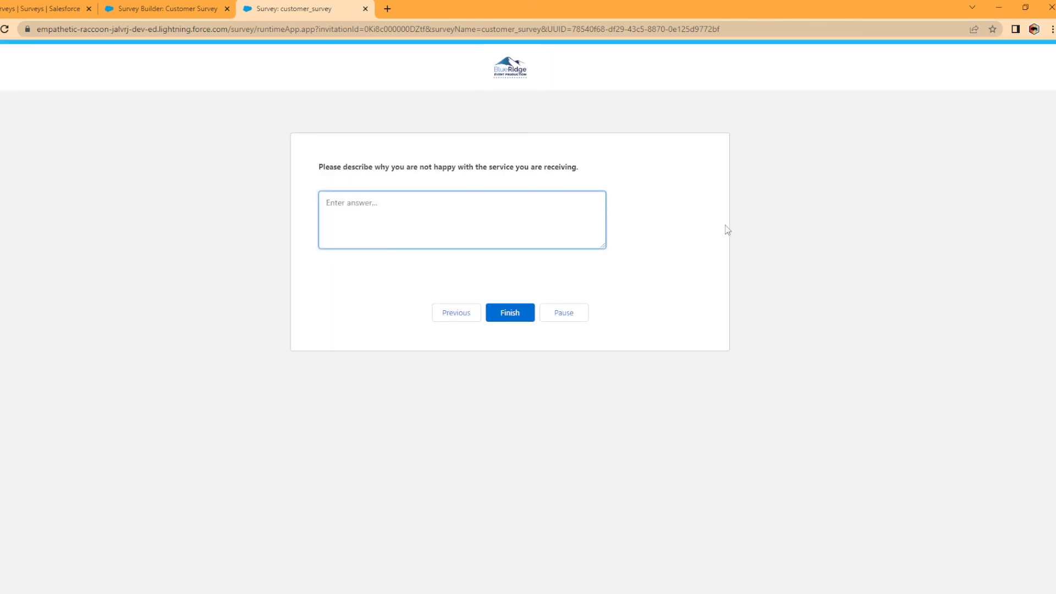
text(I am not happy because of slow response tim)
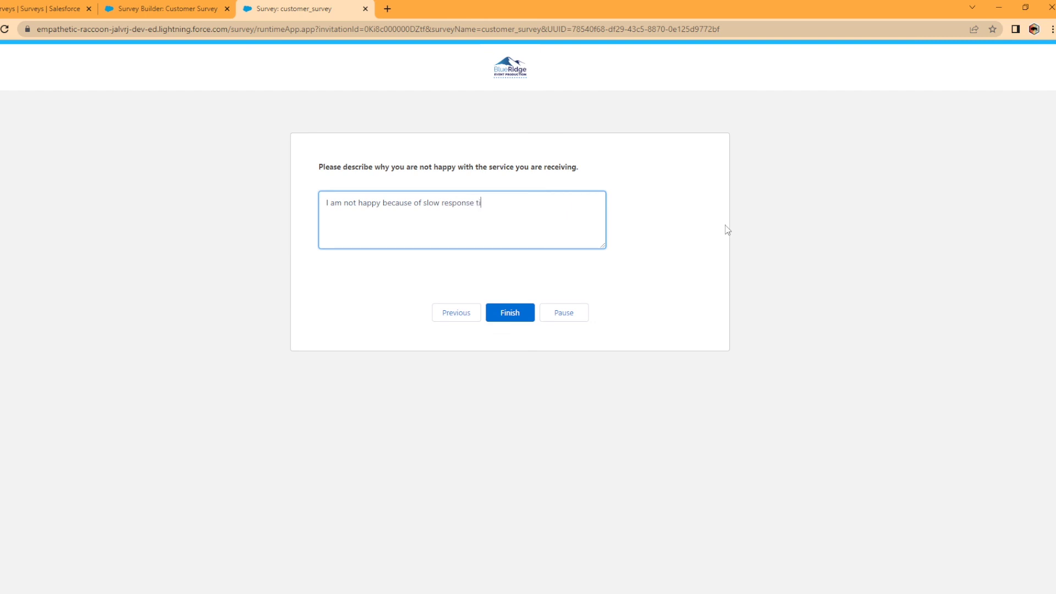
text(e.)
click(528, 311)
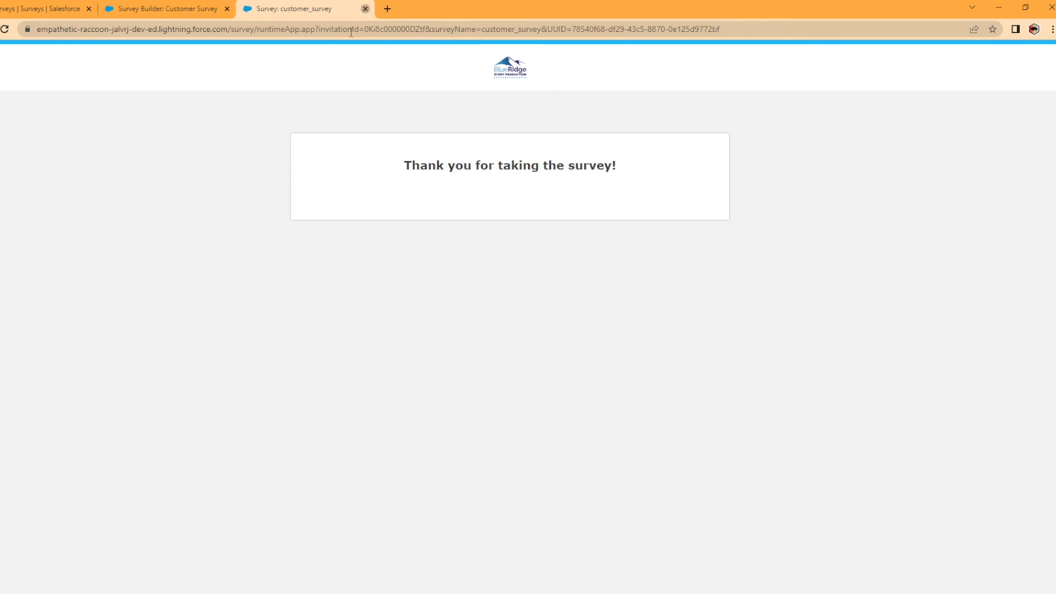
click(366, 9)
click(558, 68)
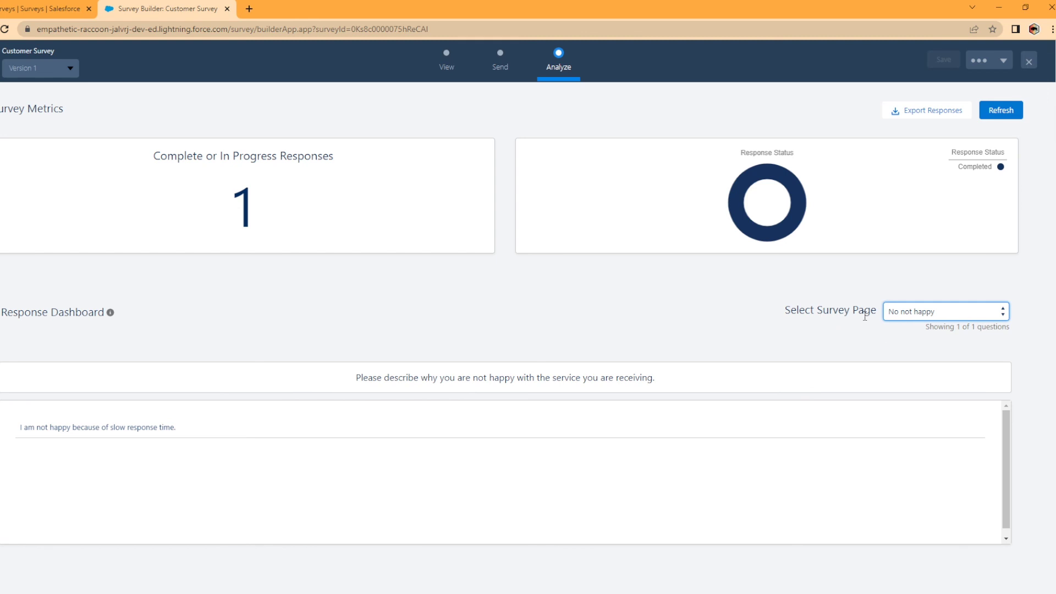
Switch the Analyze page selector between the No not happy and happy-with-service pages.
click(927, 314)
click(922, 326)
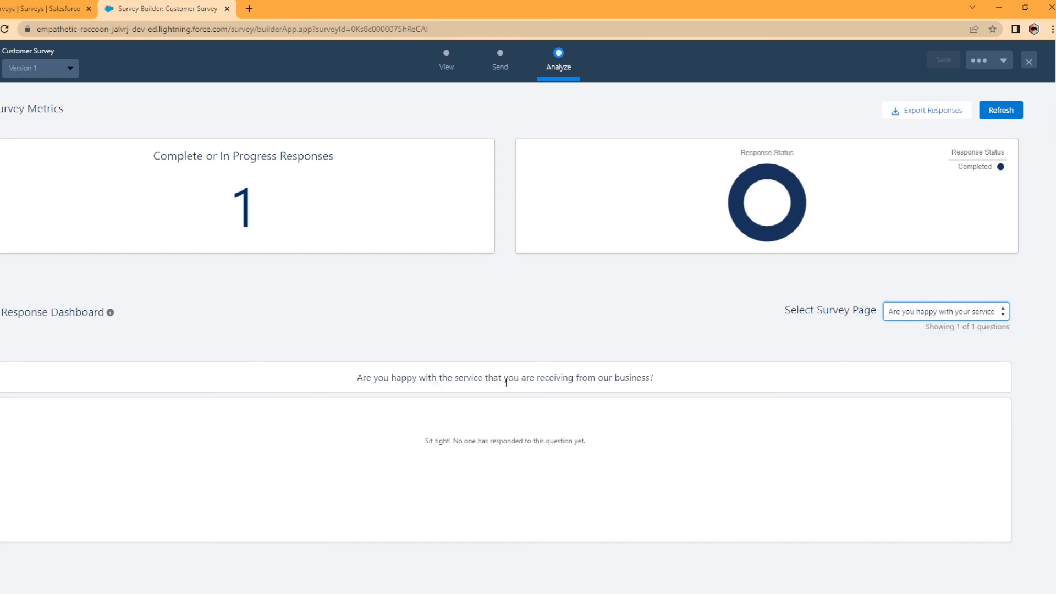
click(901, 317)
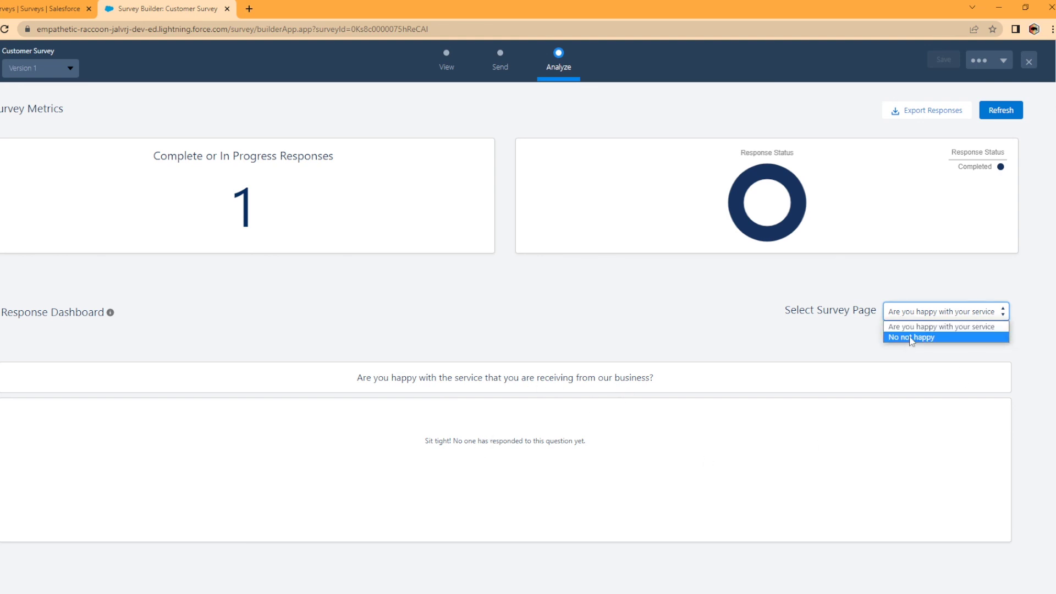
click(912, 338)
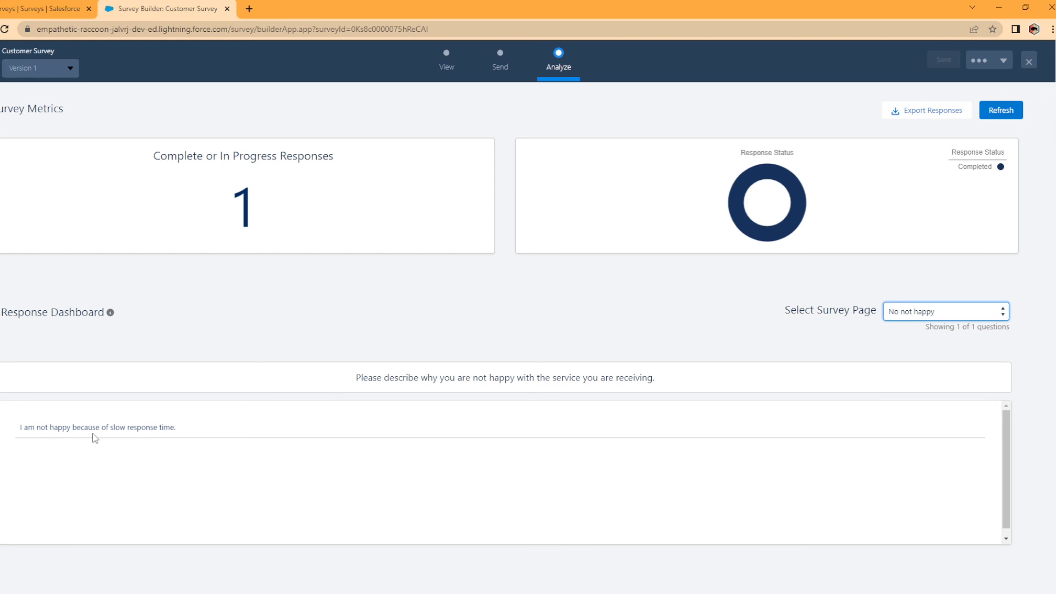
click(927, 315)
click(912, 326)
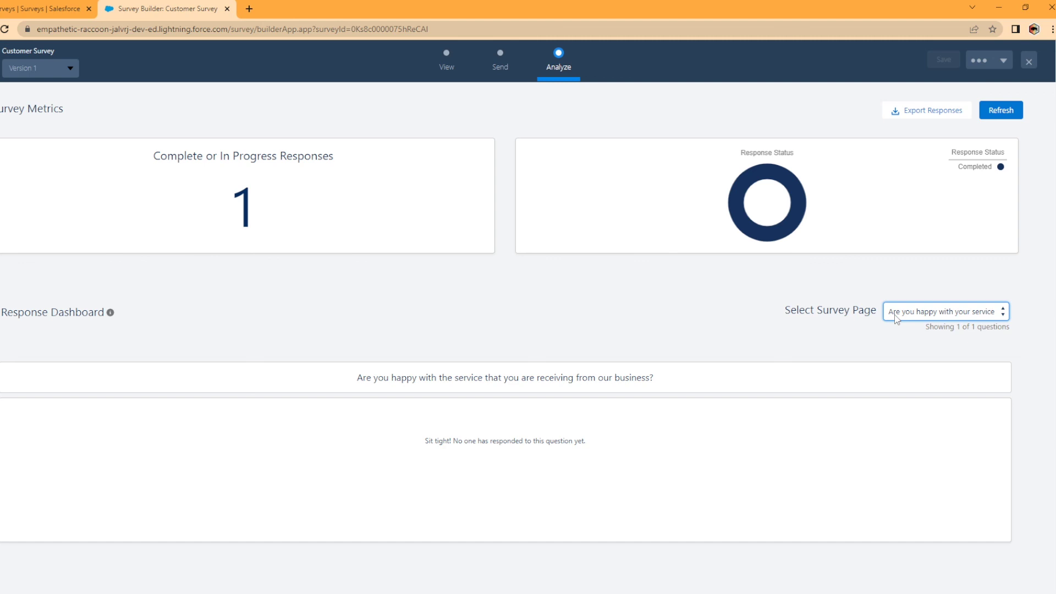
Switch back to View mode and check the Version dropdown showing Version 1.
click(455, 59)
click(65, 79)
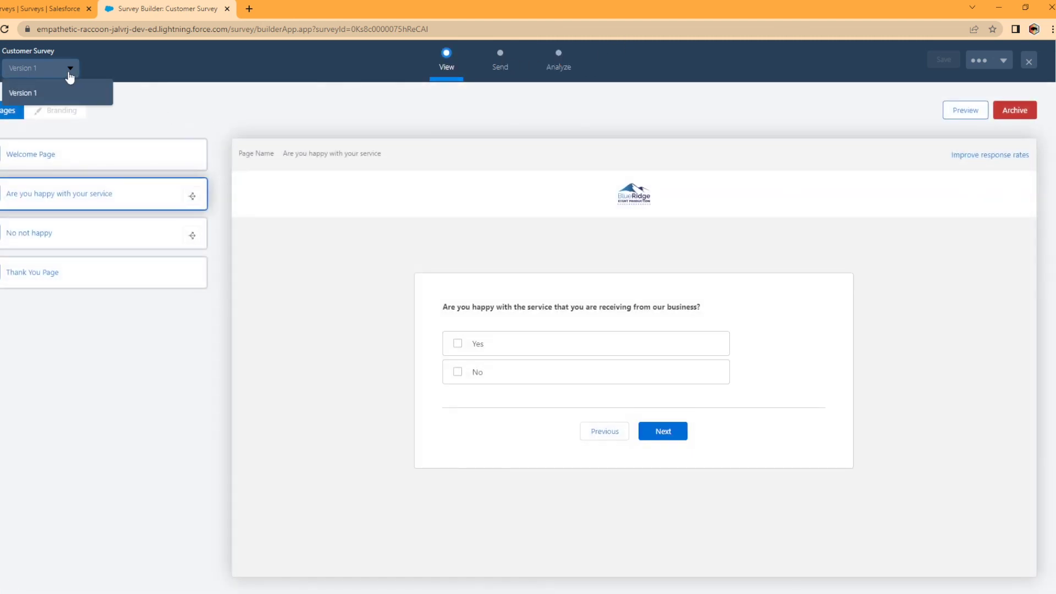
click(142, 45)
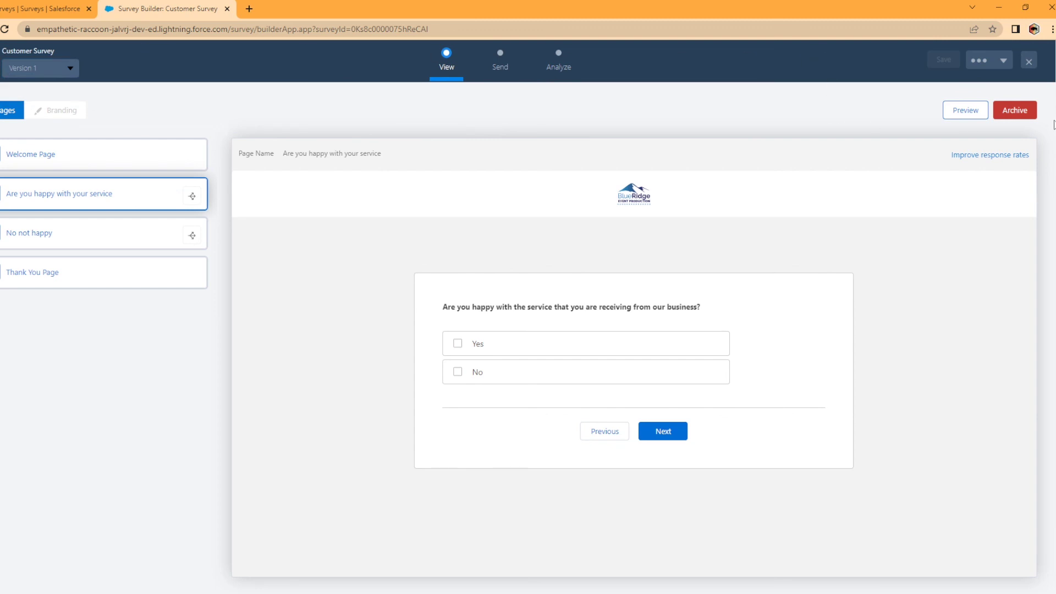